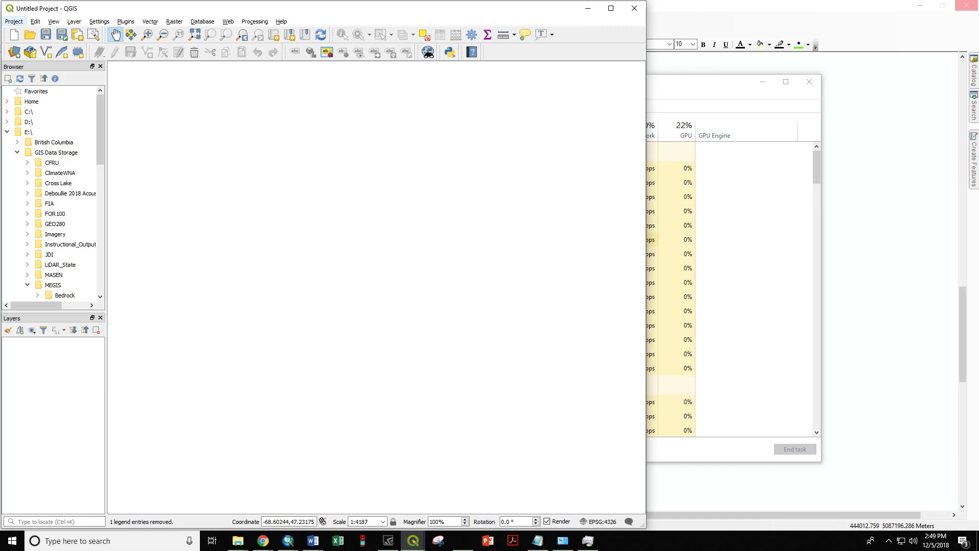
- Switch from QGIS to the USGS National Map Service Endpoints page in Chrome
key(alt+Tab)
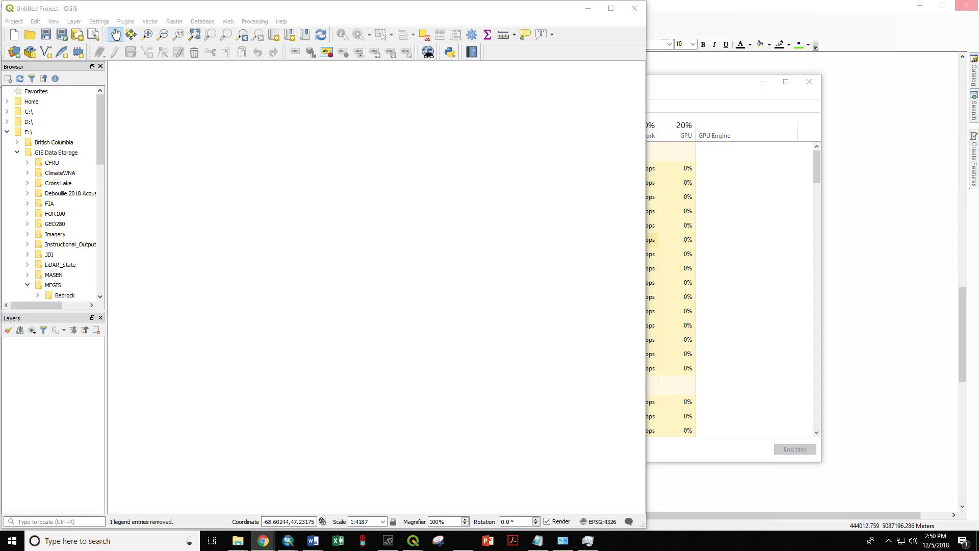
key(alt+Tab)
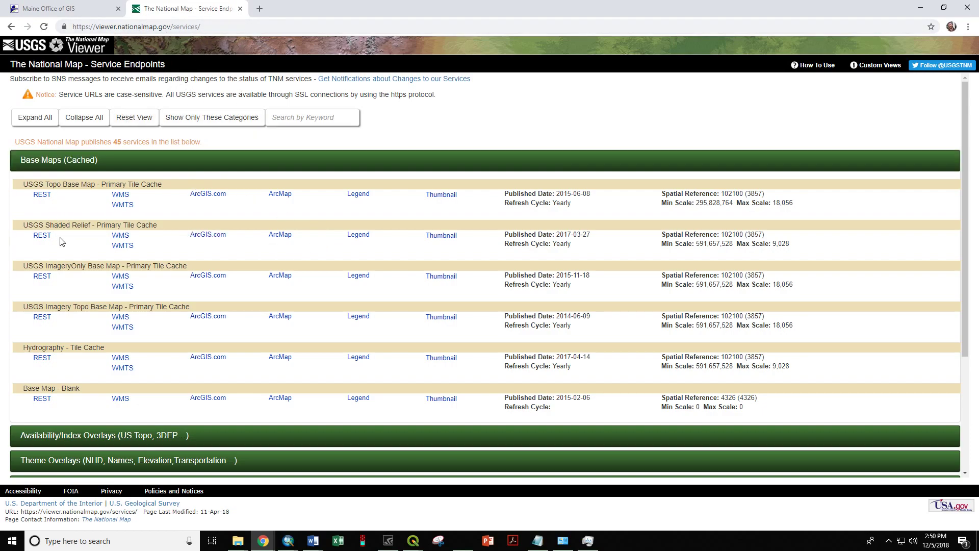
- Open the USGS Imagery Topo Base Map WMS capabilities document and copy its URL
scroll(72, 266, down, 2)
scroll(74, 357, down, 1)
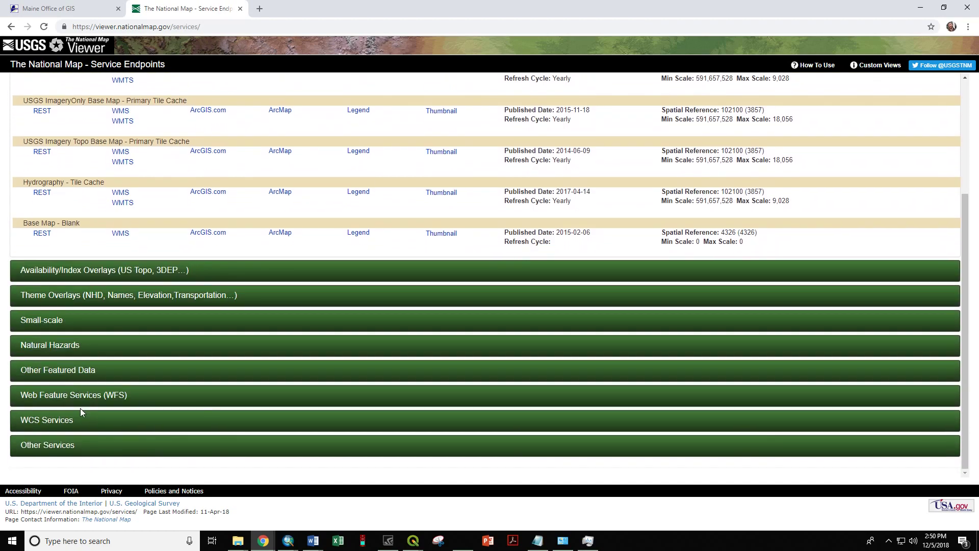
scroll(82, 406, up, 3)
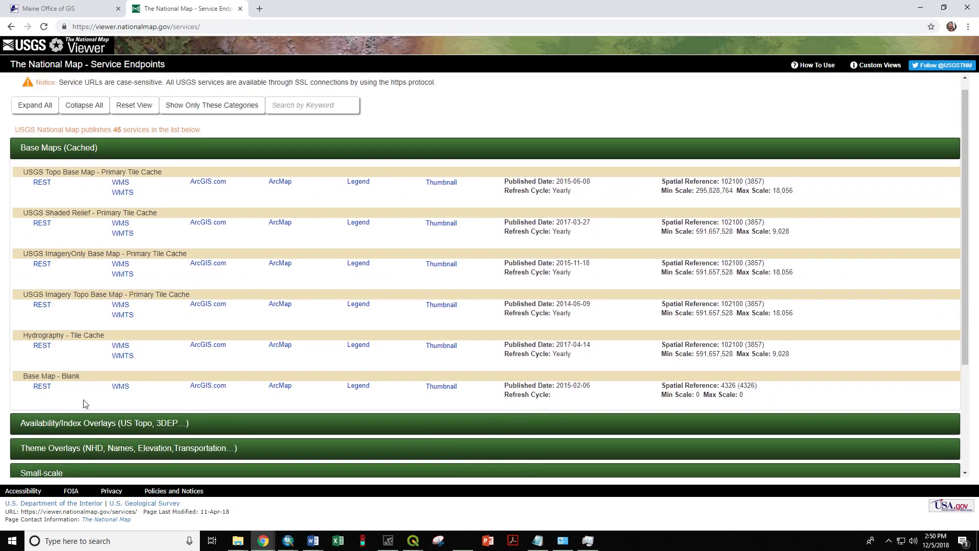
click(120, 306)
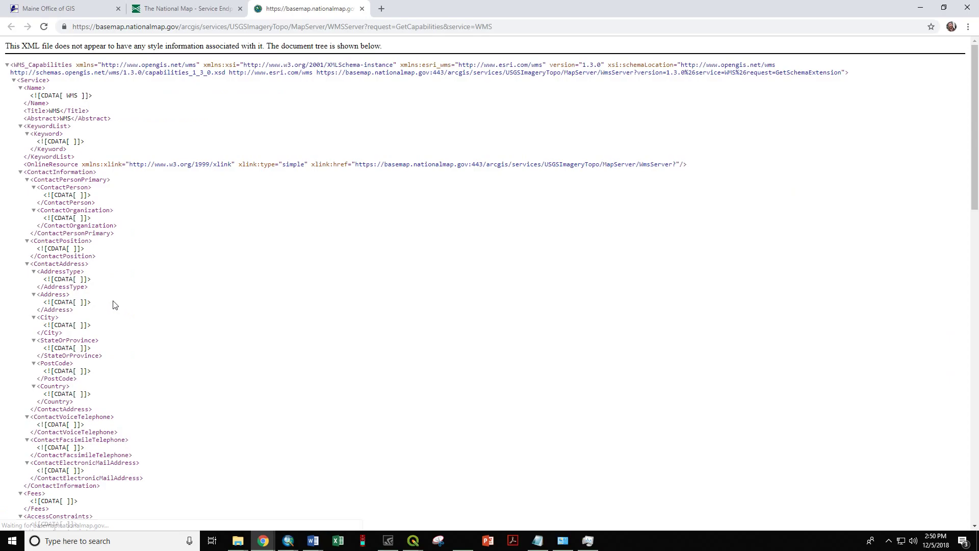
click(209, 29)
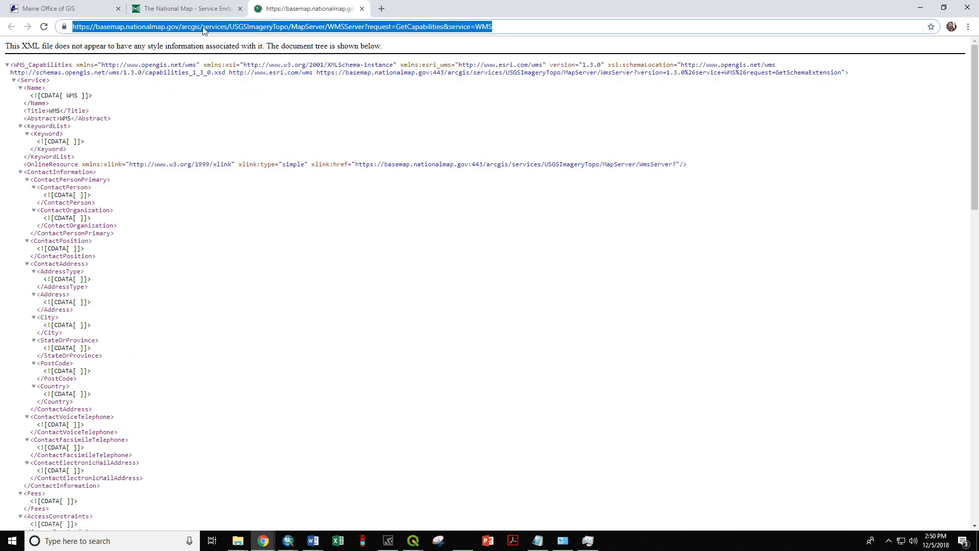
right_click(290, 30)
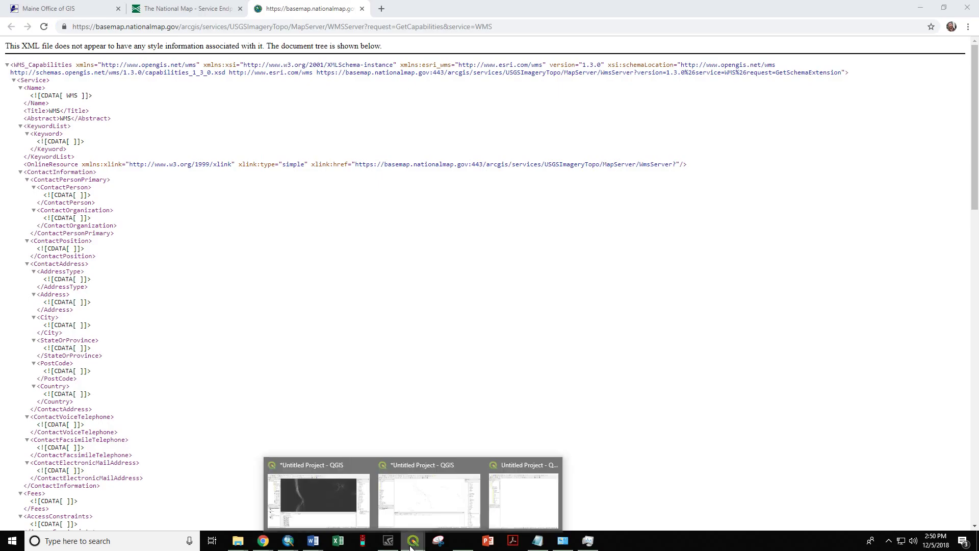
- Back in QGIS, bring up the Data Source Manager's WMS/WMTS page via Layer > Add Layer
click(509, 463)
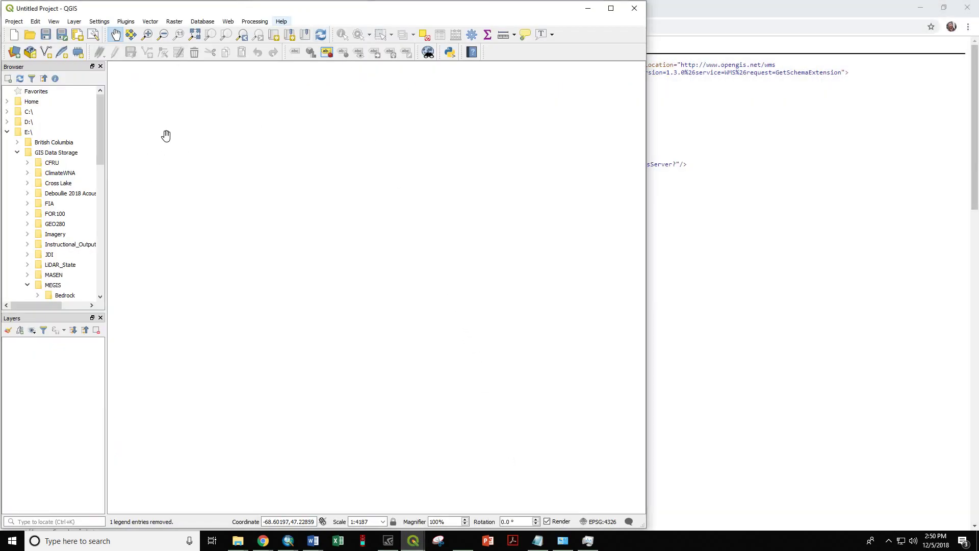
click(74, 22)
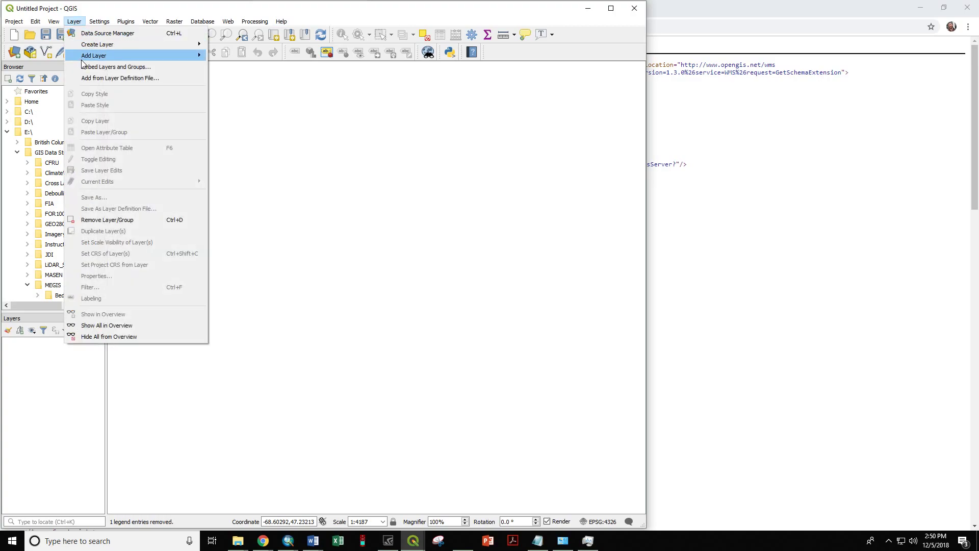
mouse_move(82, 57)
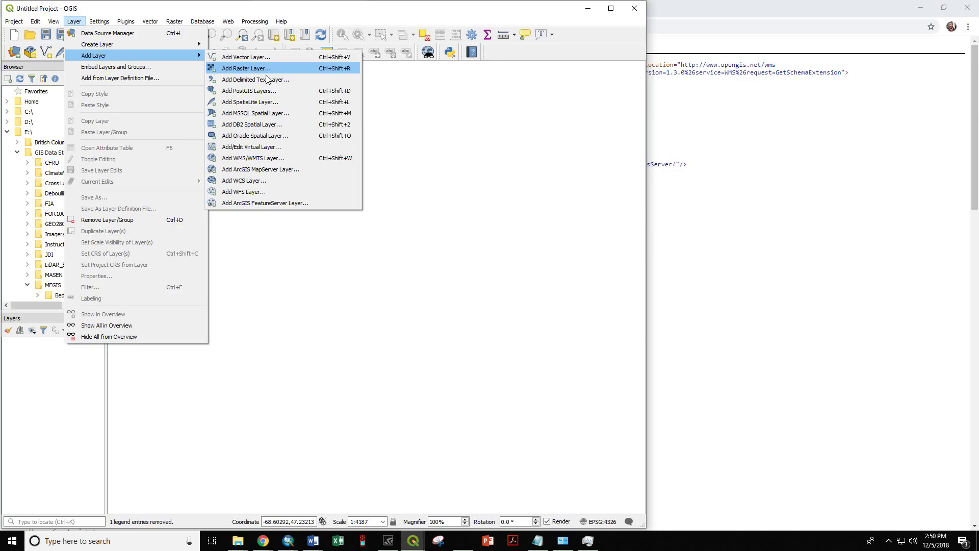
click(257, 163)
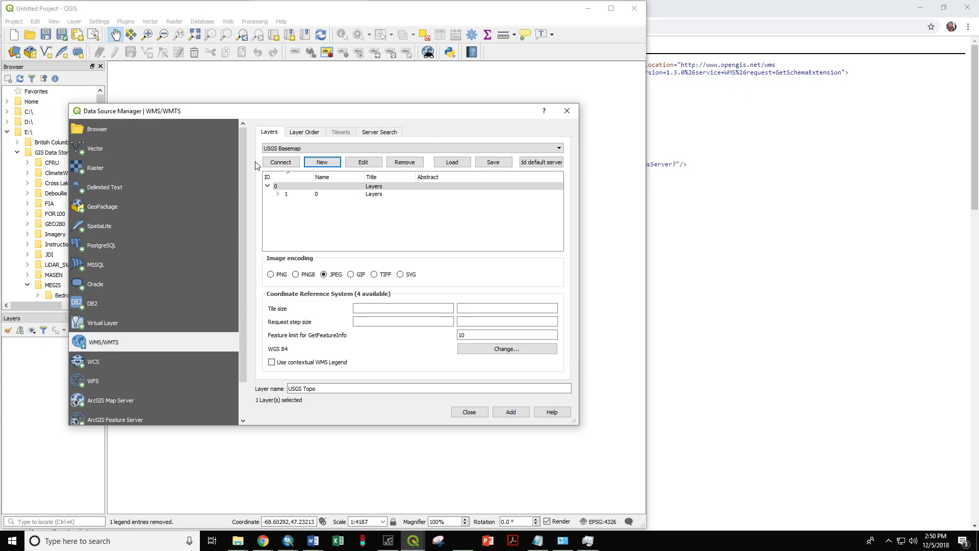
- Add a WMS connection named 'USGS Base Imagery' with the pasted USGS Imagery Topo capabilities URL
click(322, 163)
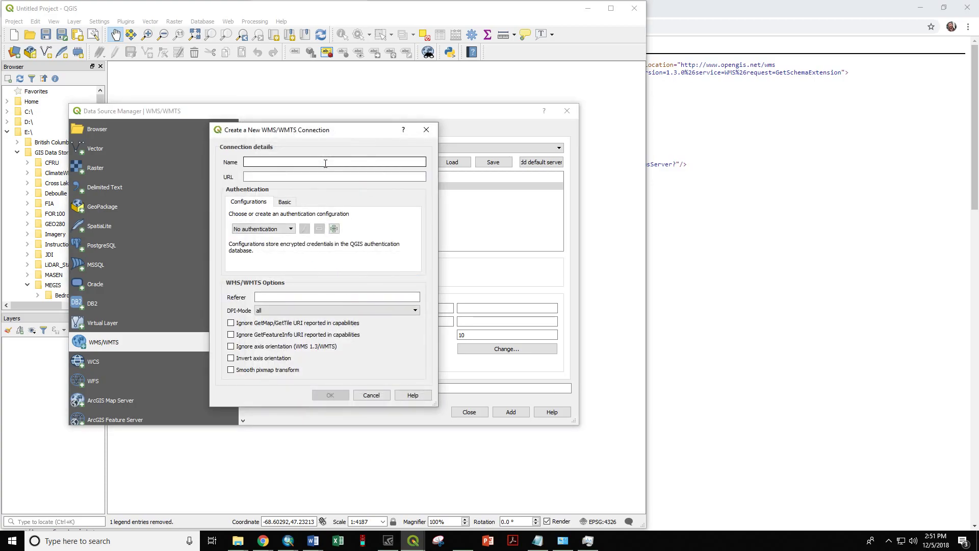
text(USGS Base Imagery)
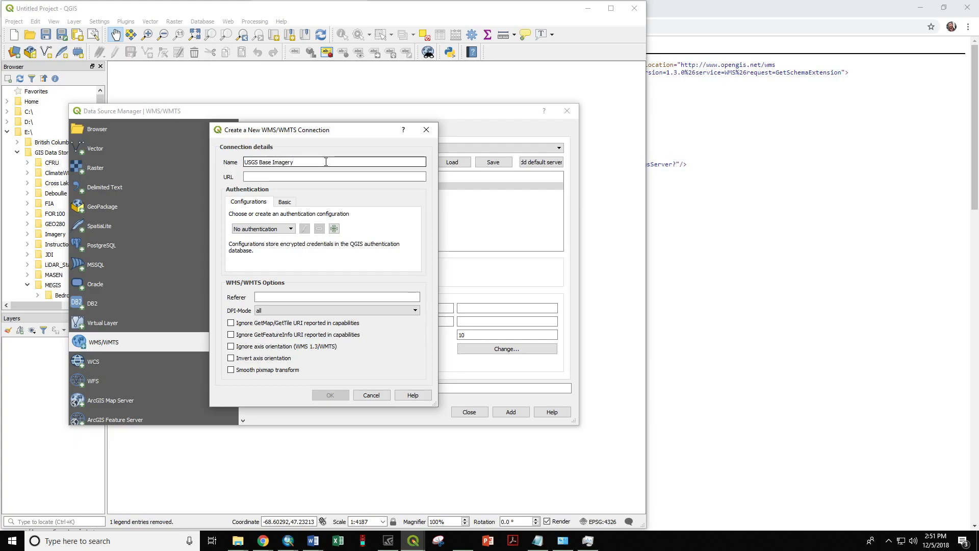
click(298, 177)
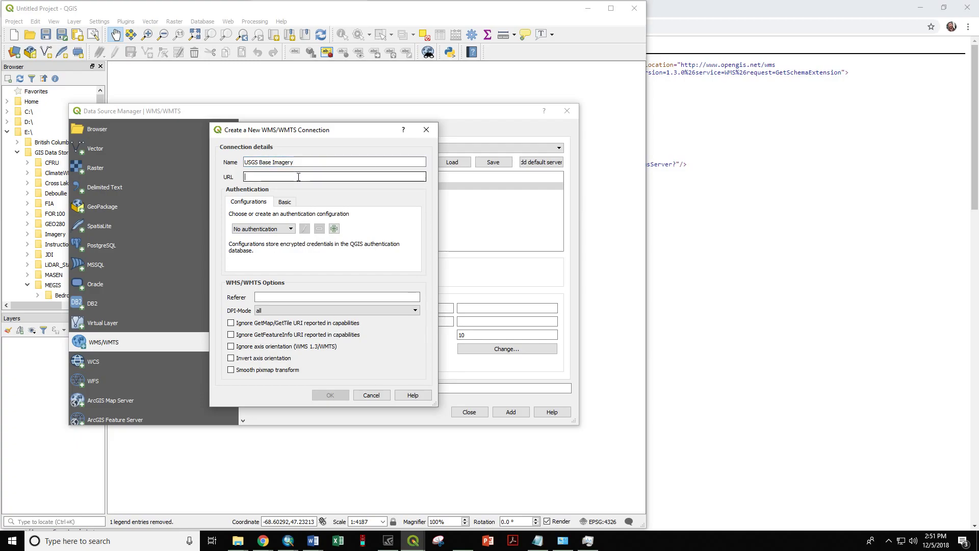
key(ctrl+v)
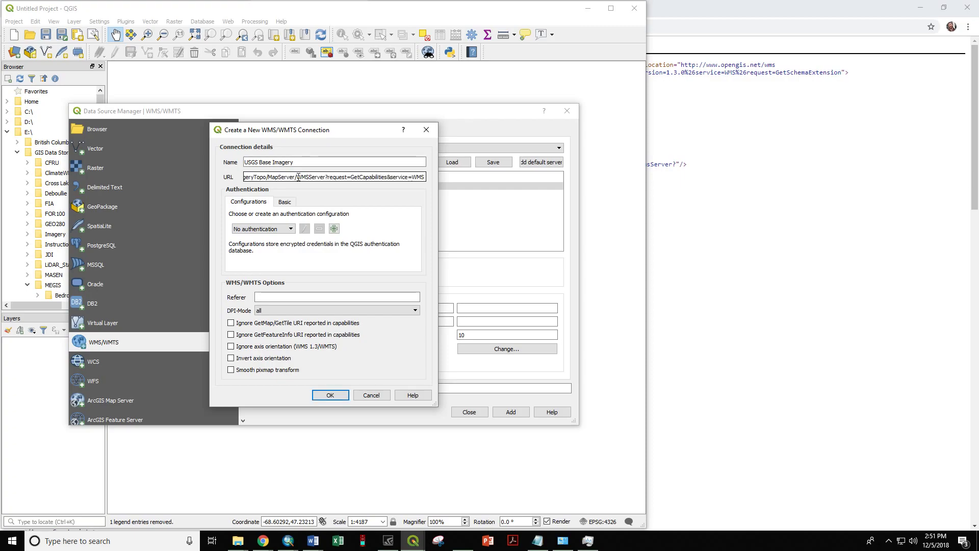
click(328, 395)
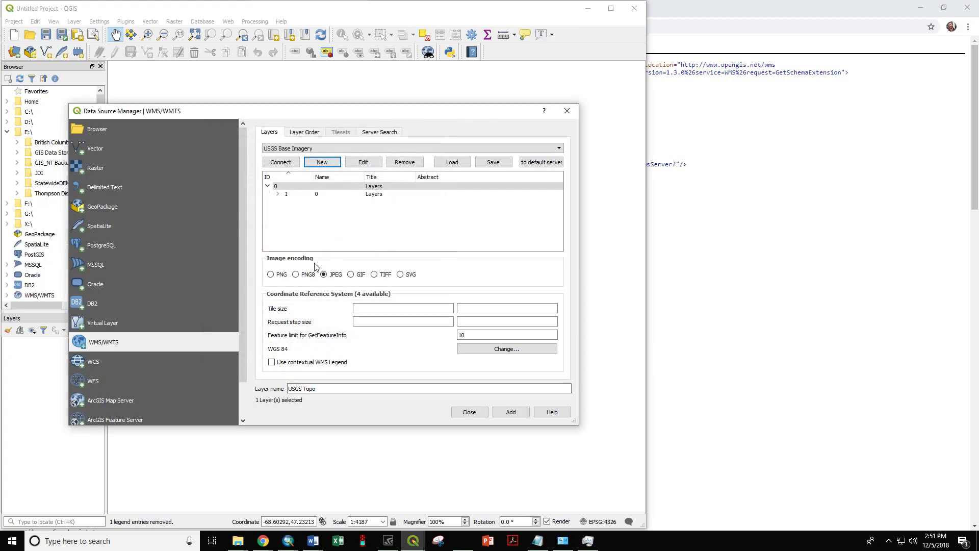
- Connect to USGS Base Imagery and add its top-level layer 0 to the project as USGS Topo
click(295, 167)
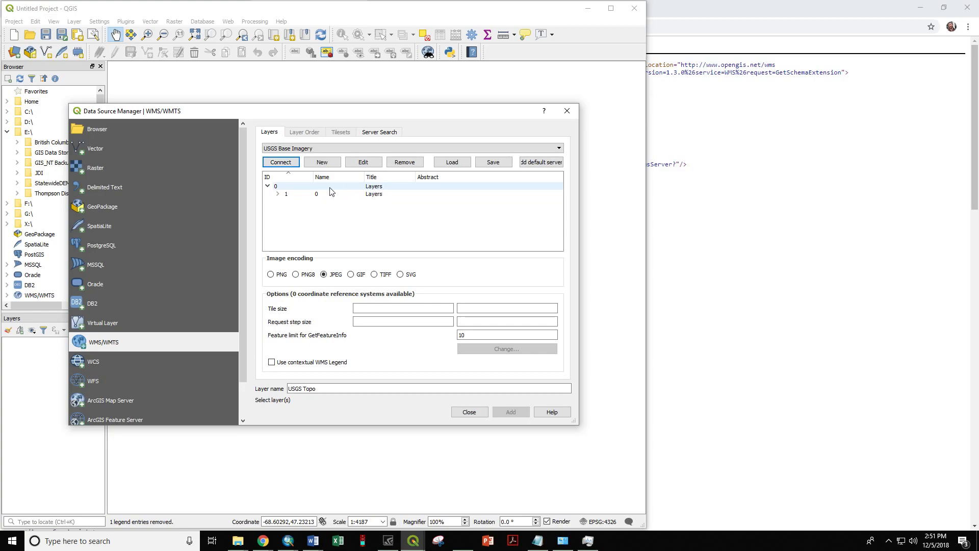
click(371, 188)
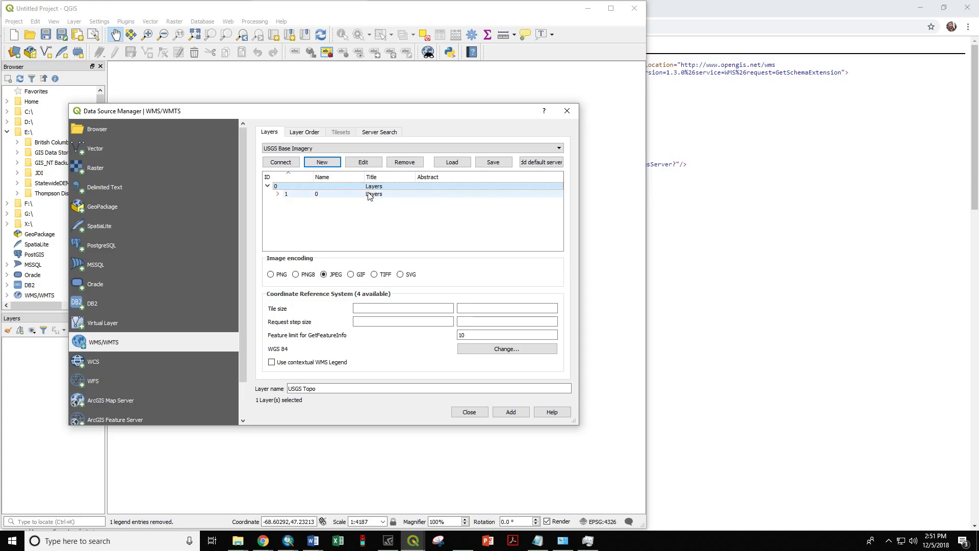
click(510, 412)
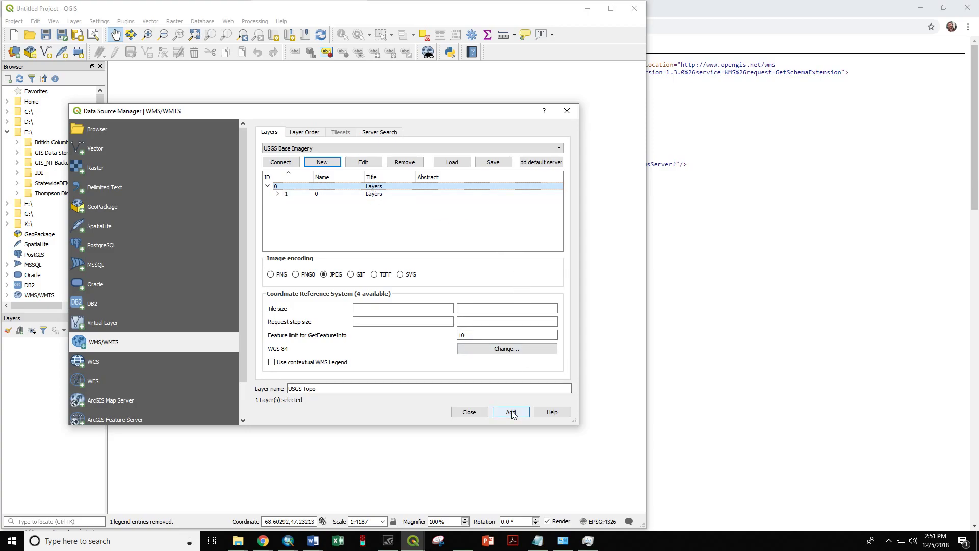
click(469, 413)
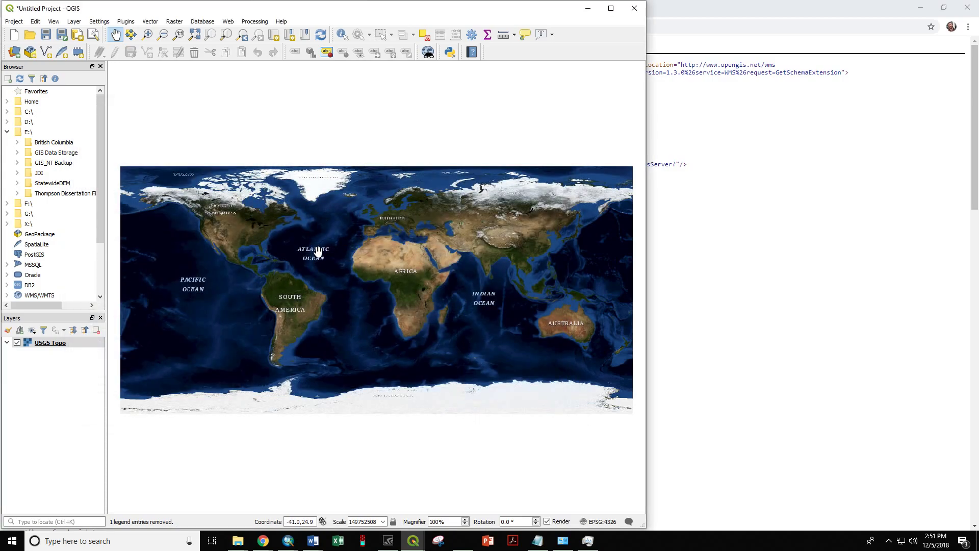
- Zoom in from the world view to the US east coast, then to northern Maine
click(148, 34)
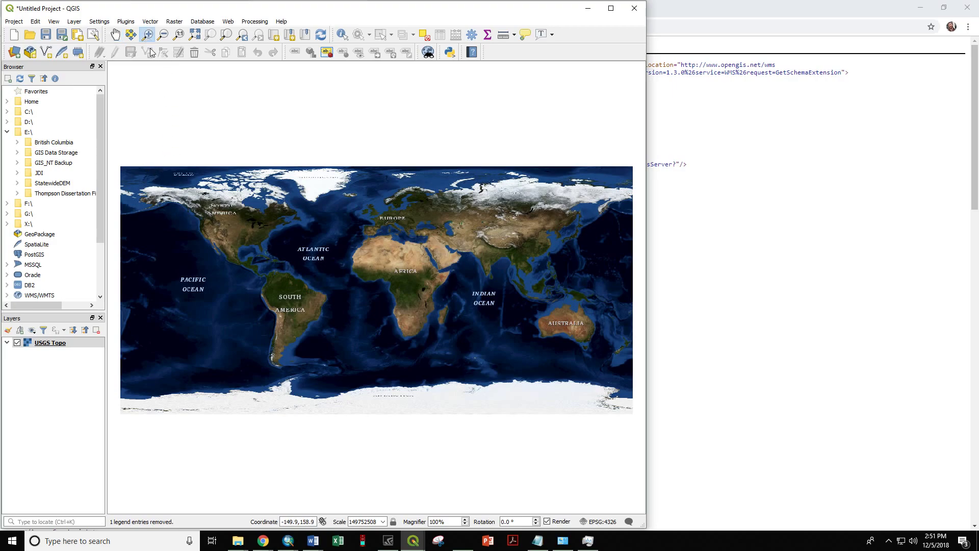
drag(263, 218, 279, 234)
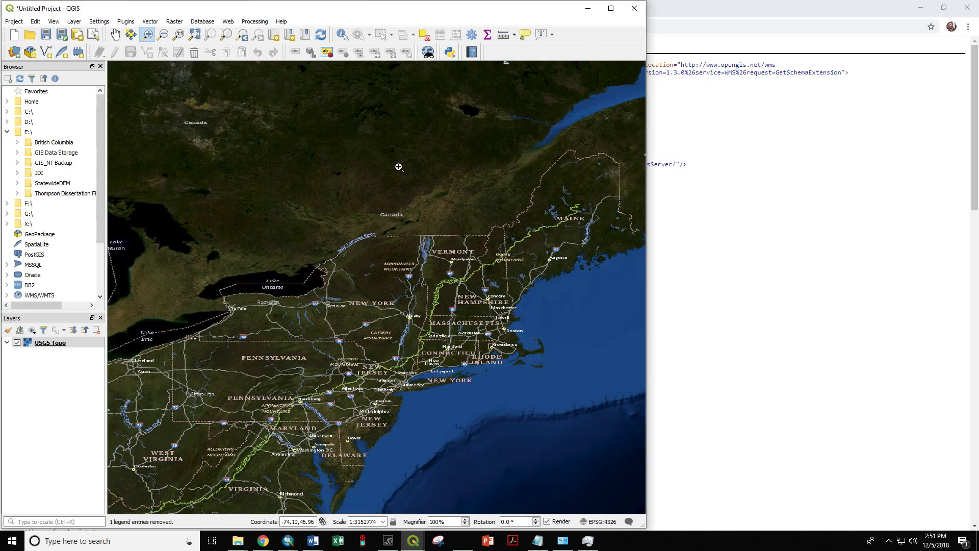
drag(559, 138, 619, 273)
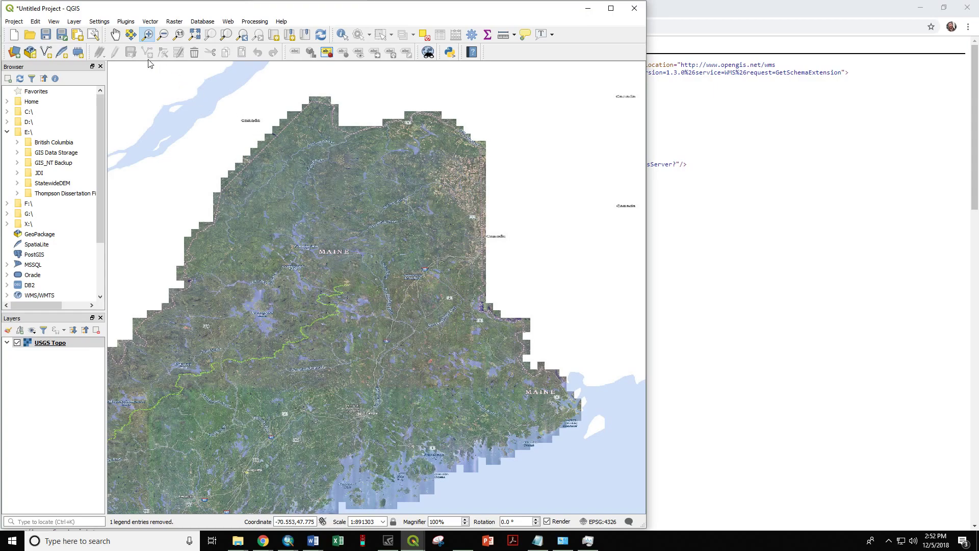
- In Project Properties' CRS settings, filter the list for 'utm zone 19N'
click(15, 22)
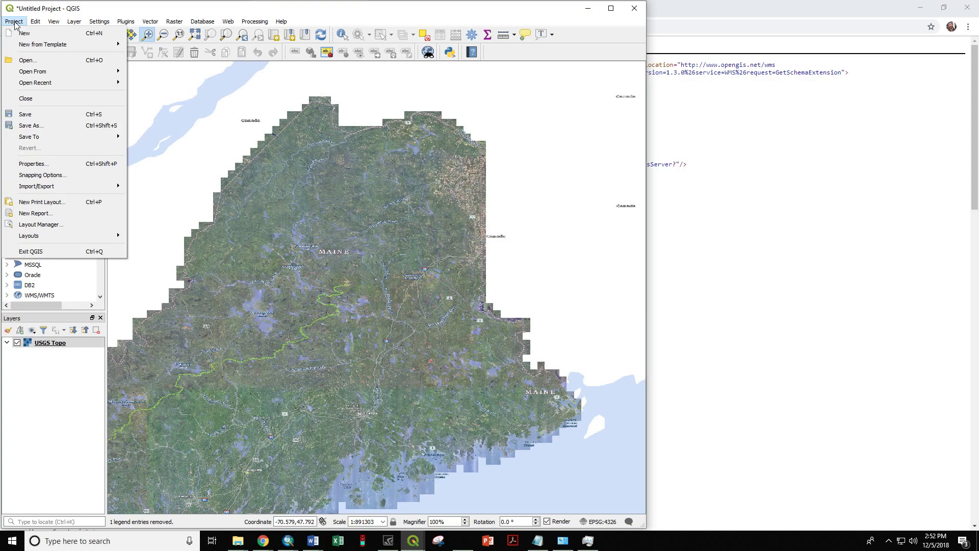
click(45, 166)
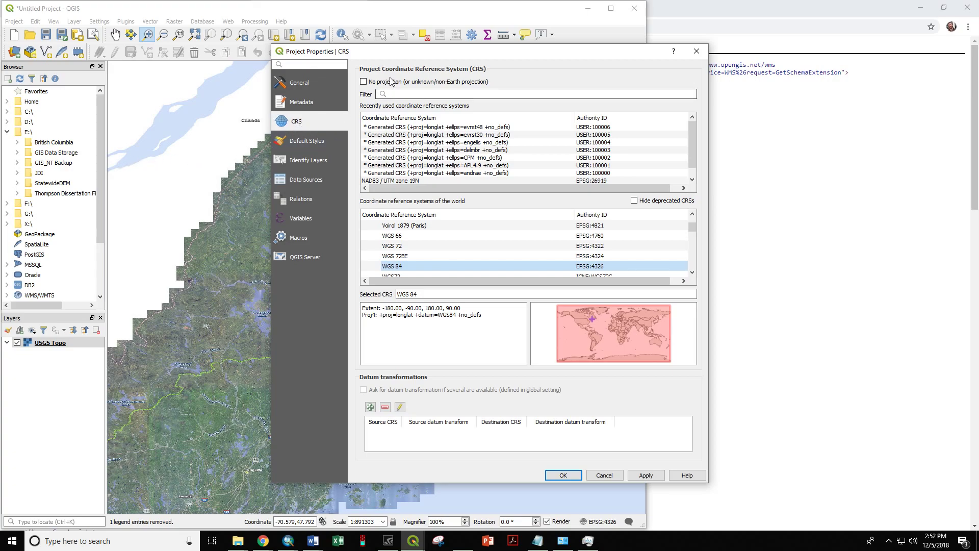
click(467, 96)
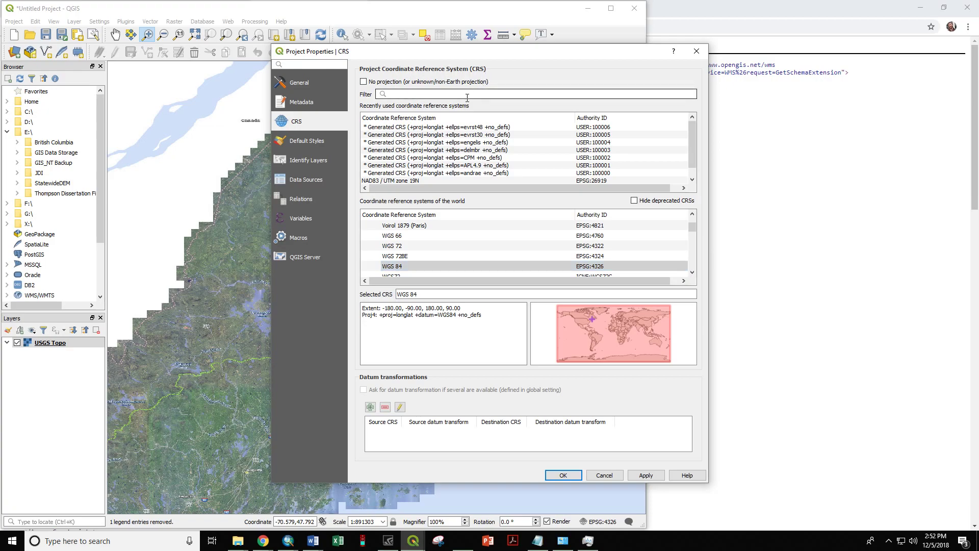
text(nad)
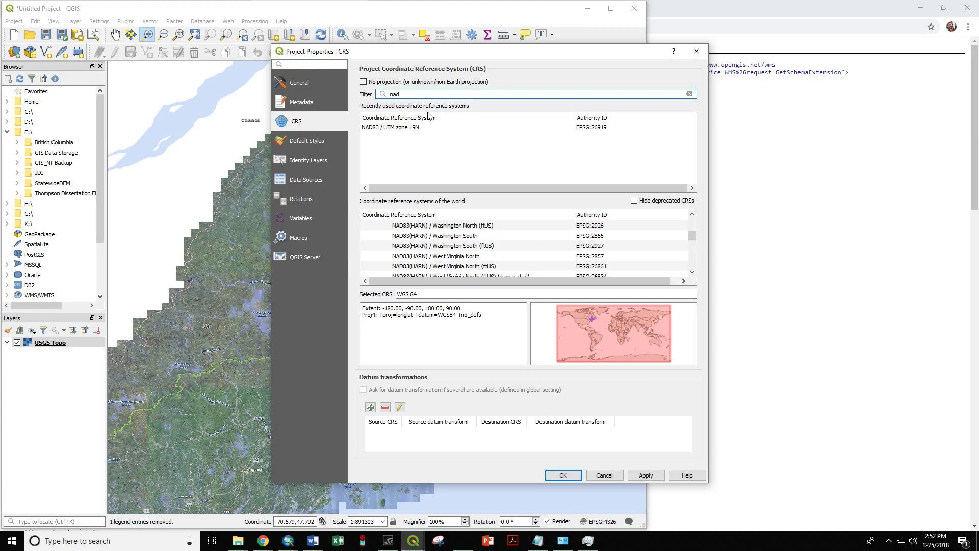
key(BackSpace)
key(BackSpace)
key(BackSpace)
text(u)
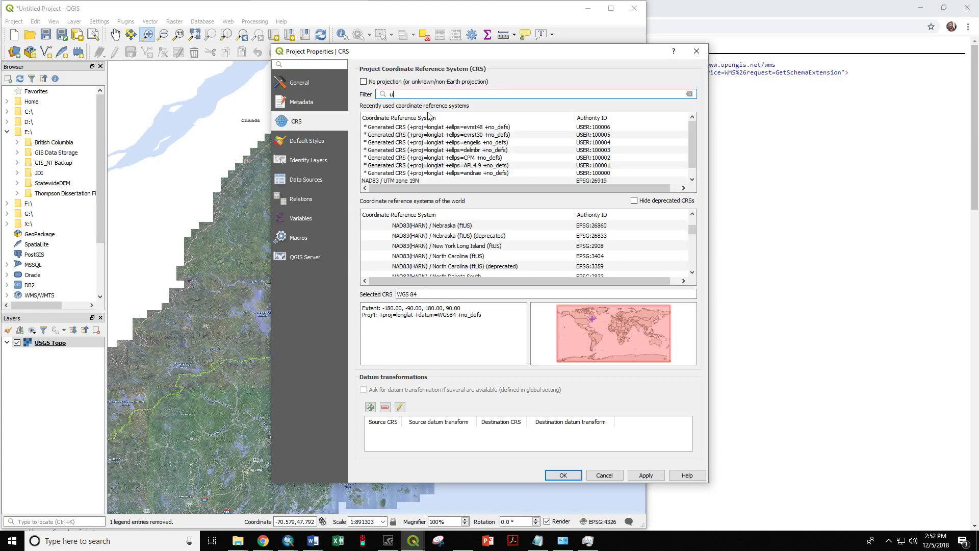
text(tm zone )
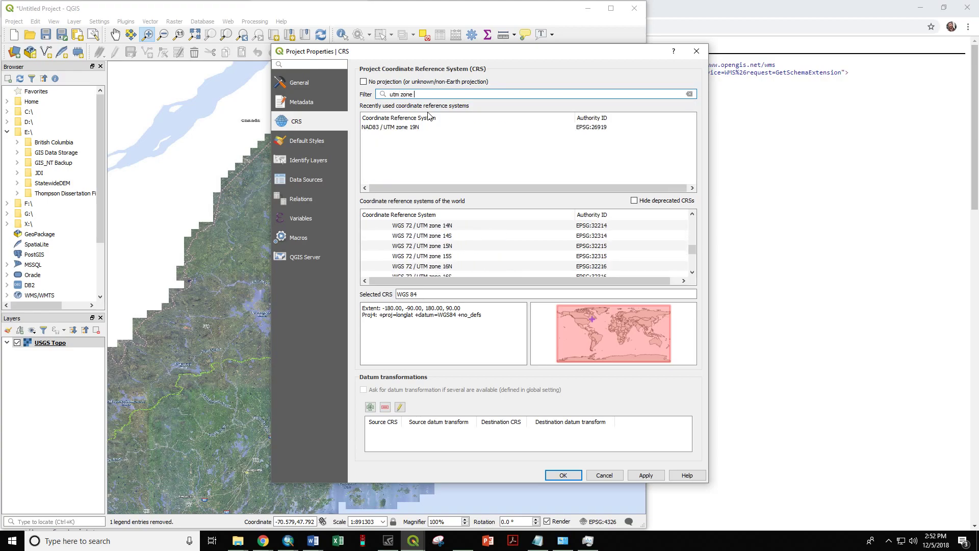
text(19)
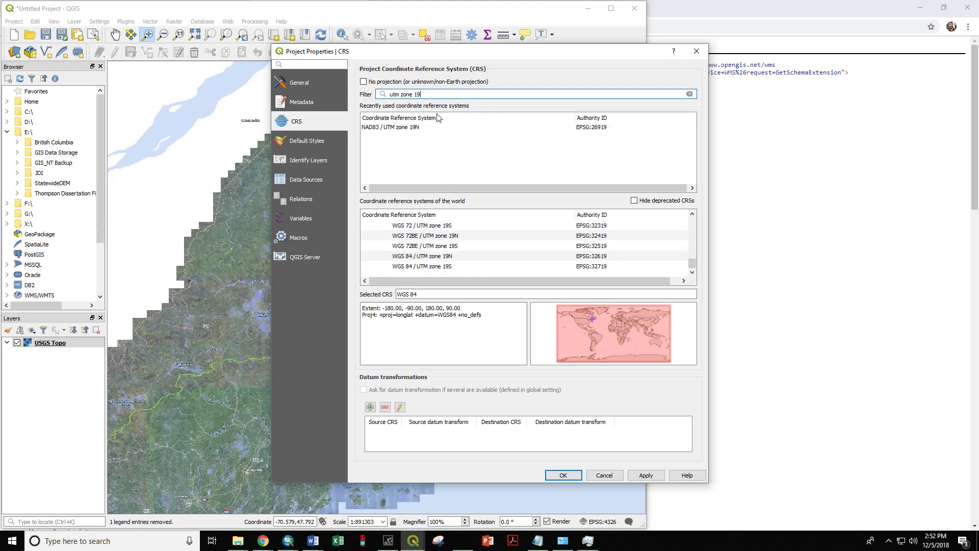
text(N)
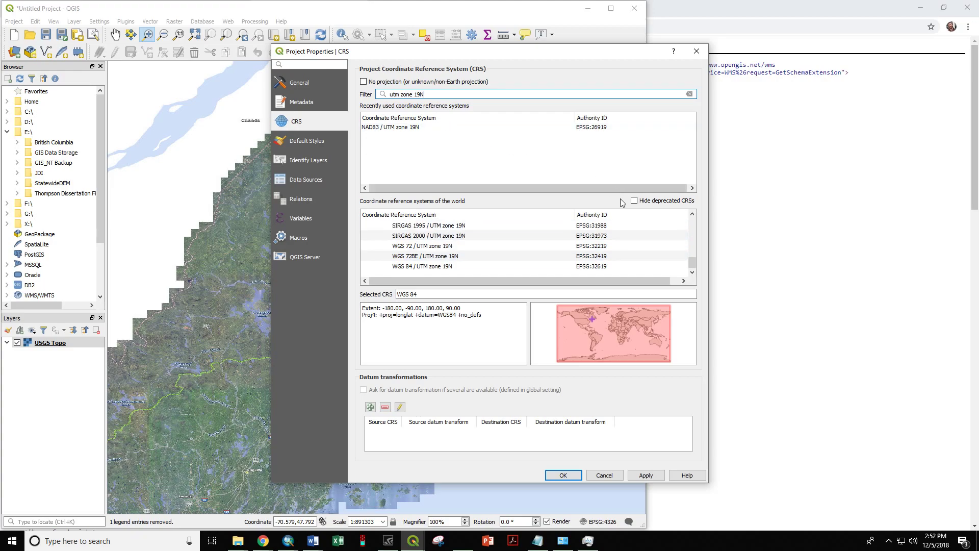
drag(692, 262, 691, 199)
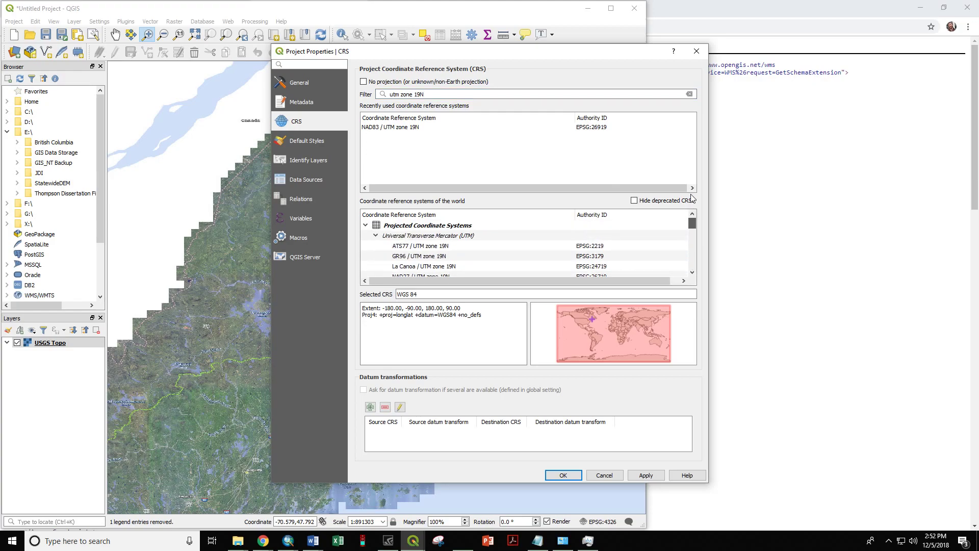
click(692, 272)
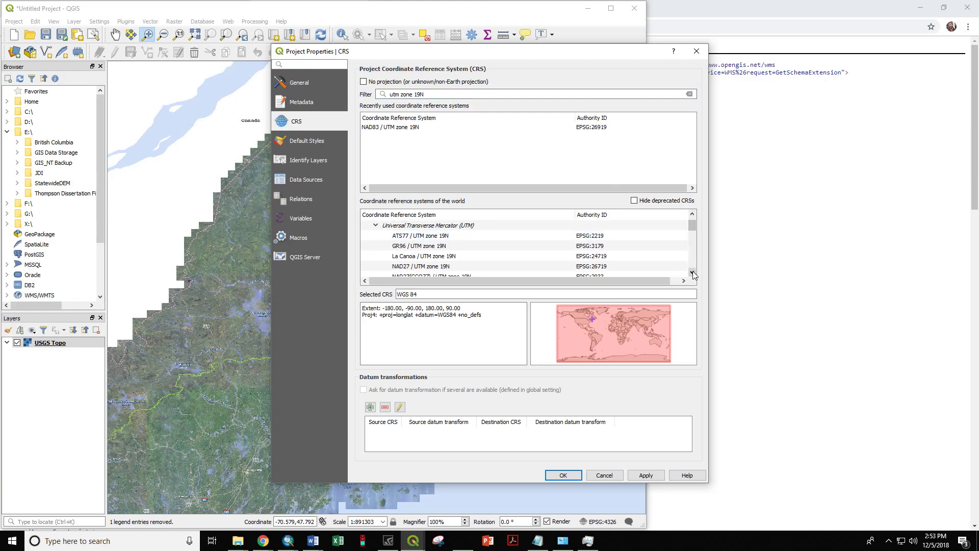
click(692, 272)
click(692, 272)
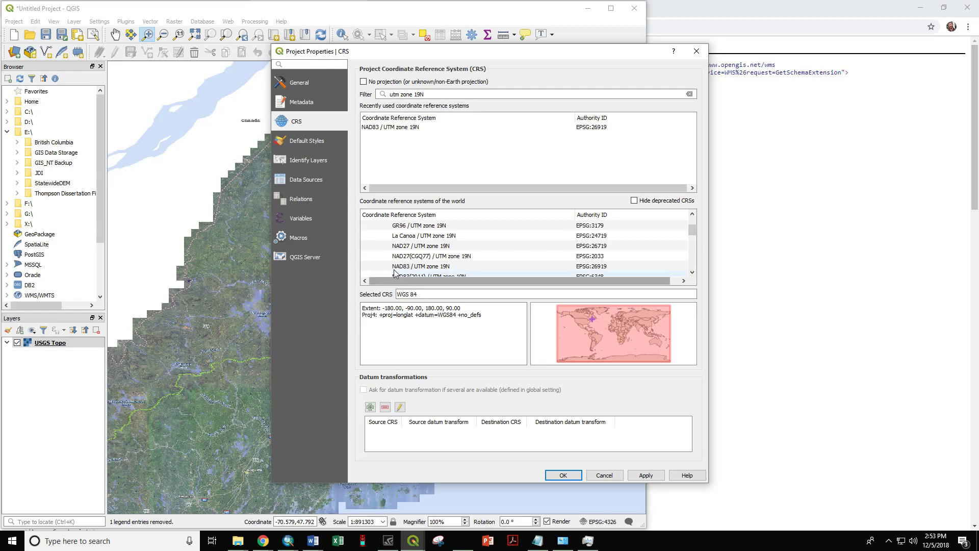
- Select NAD83 / UTM zone 19N (EPSG:26919) and apply it to the project
click(434, 267)
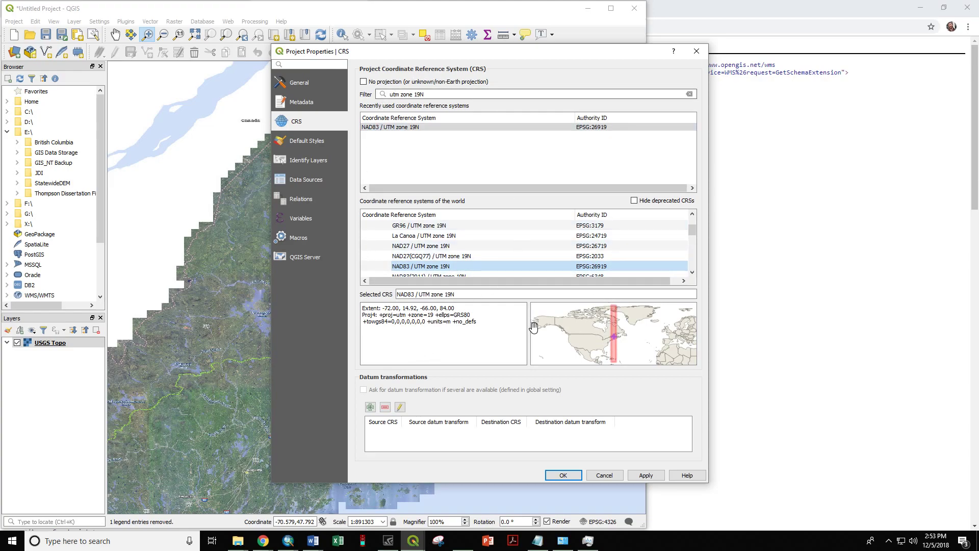
click(641, 475)
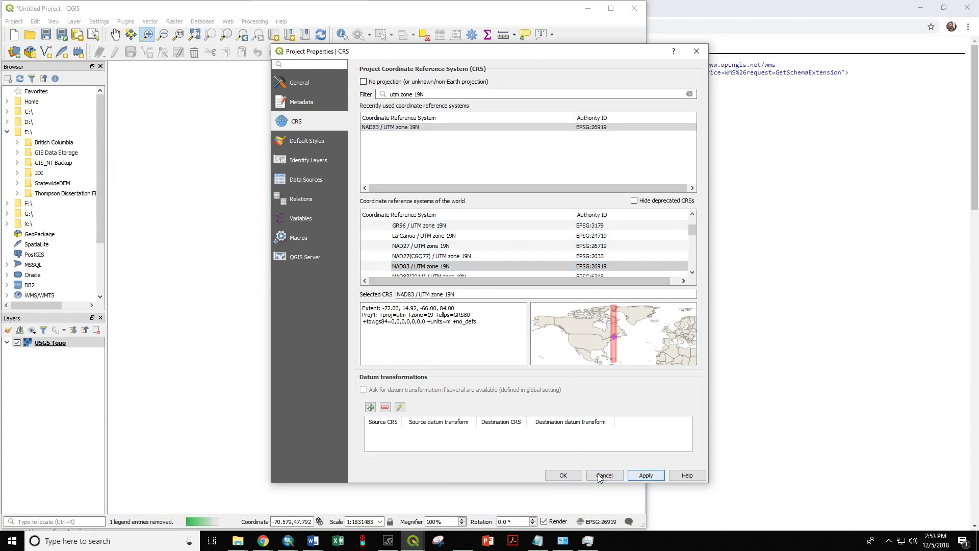
click(561, 475)
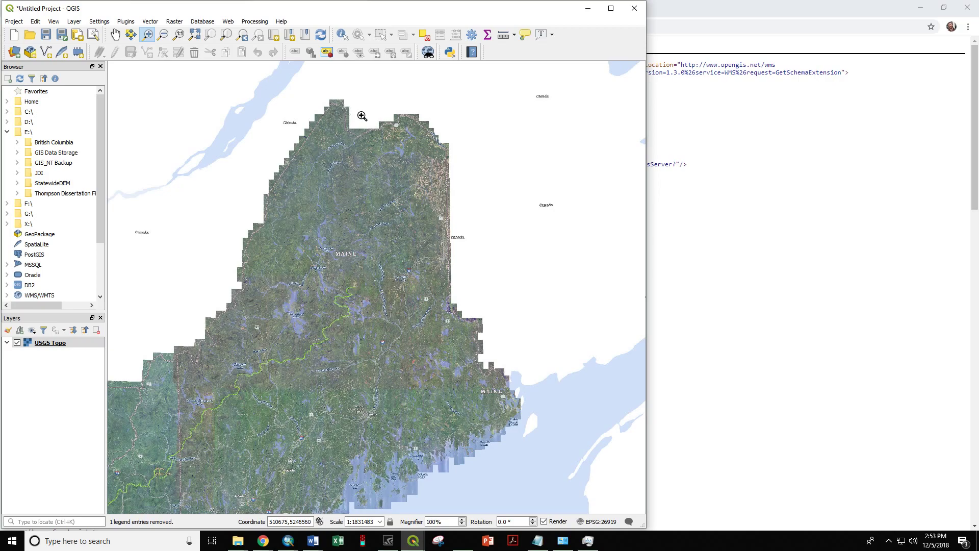
- Zoom in through northern Maine and Fort Kent to the town centre at about 1:13729
drag(361, 115, 400, 163)
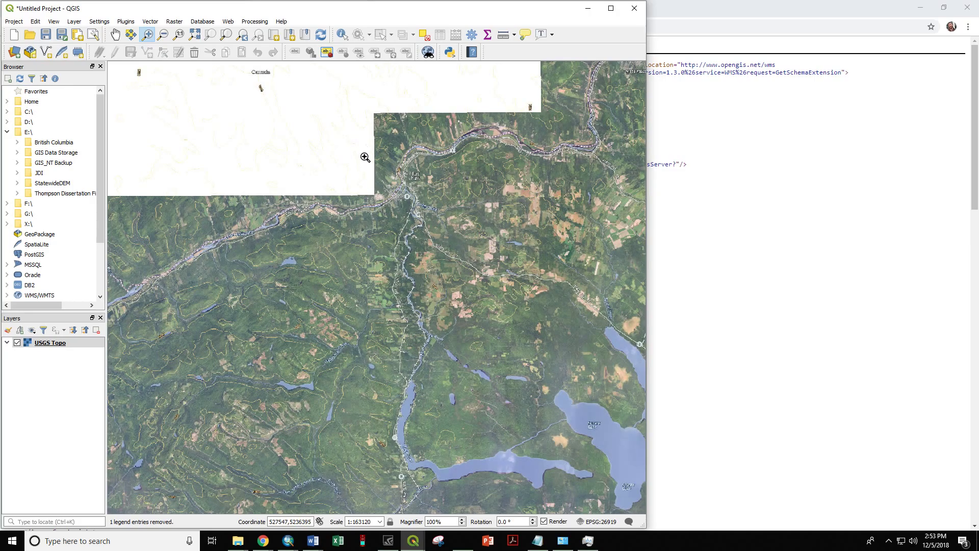
drag(365, 157, 437, 235)
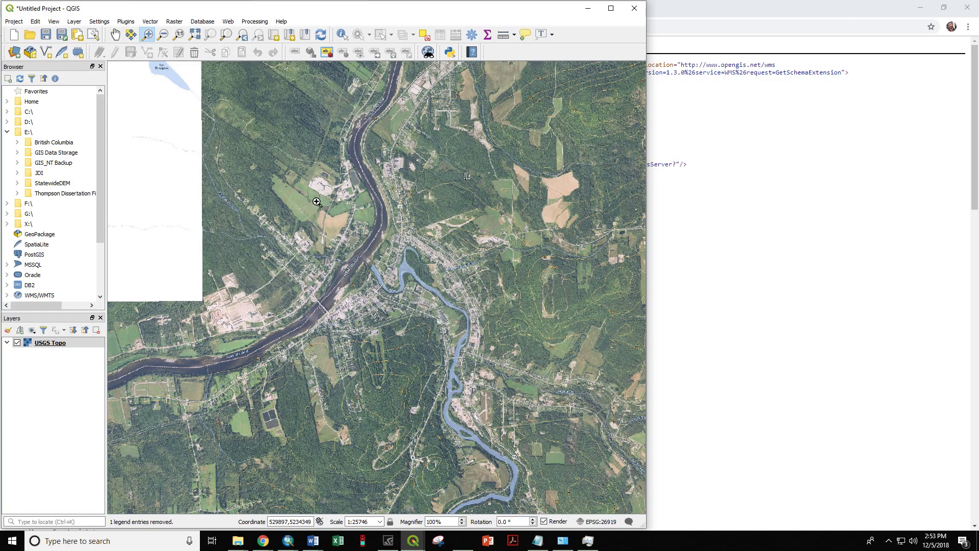
drag(316, 202, 511, 444)
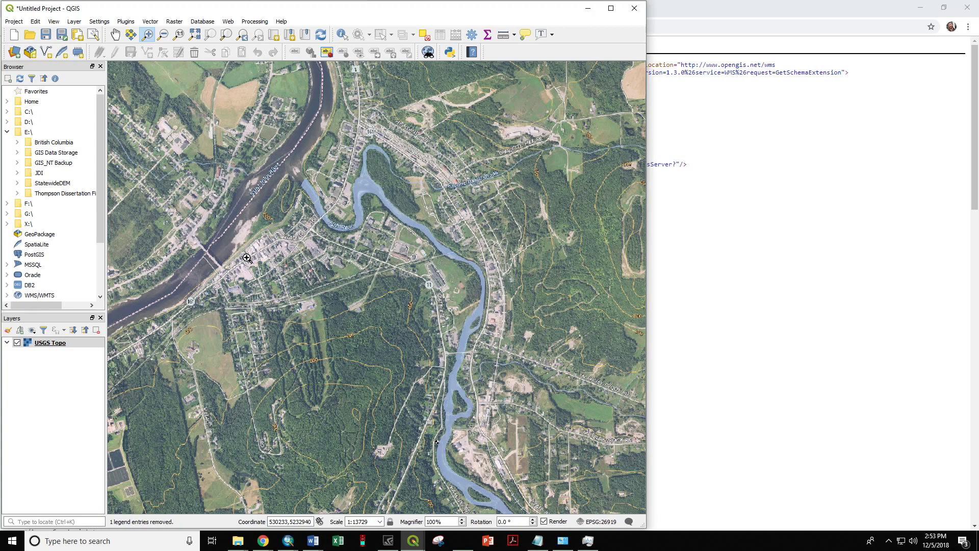
- Create a new print layout from the Project menu, titled FortKentMapAvenza
click(16, 23)
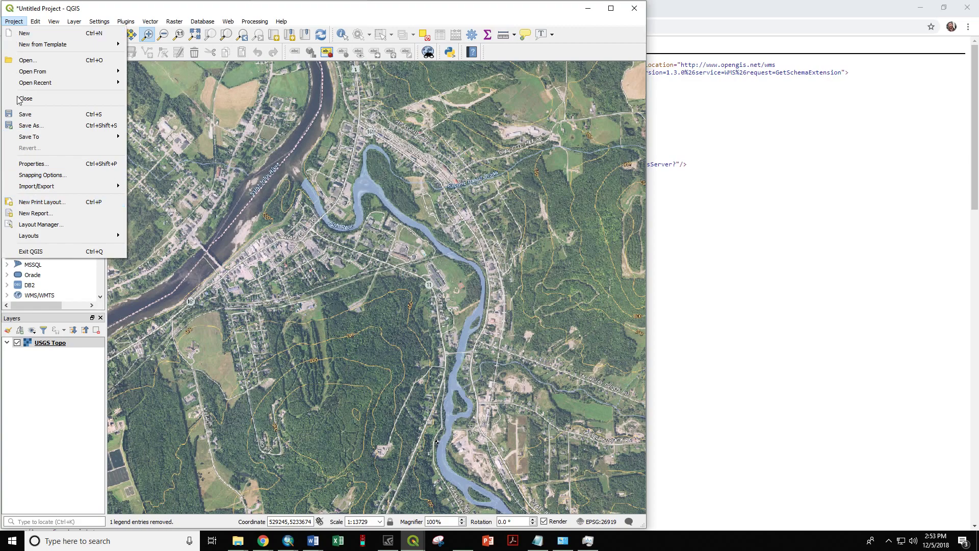
click(44, 202)
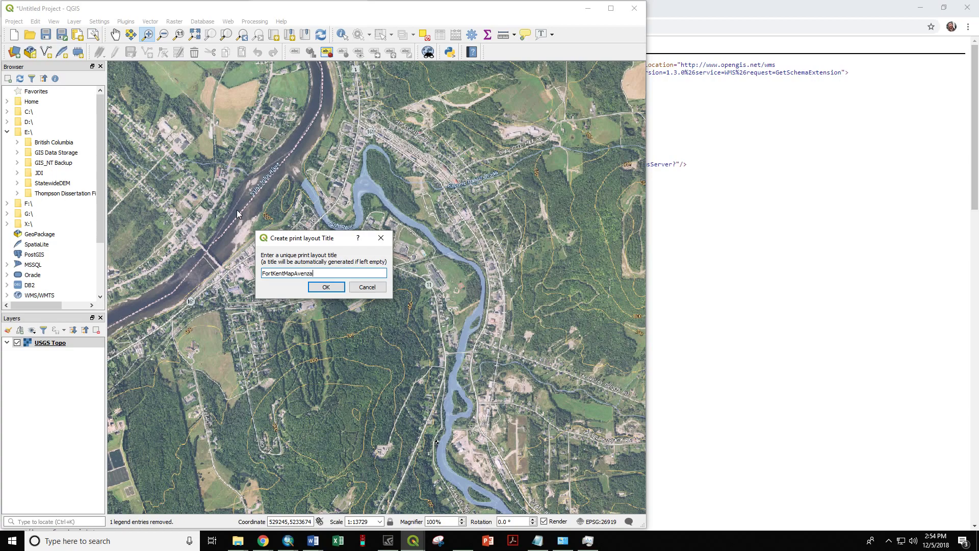
click(327, 287)
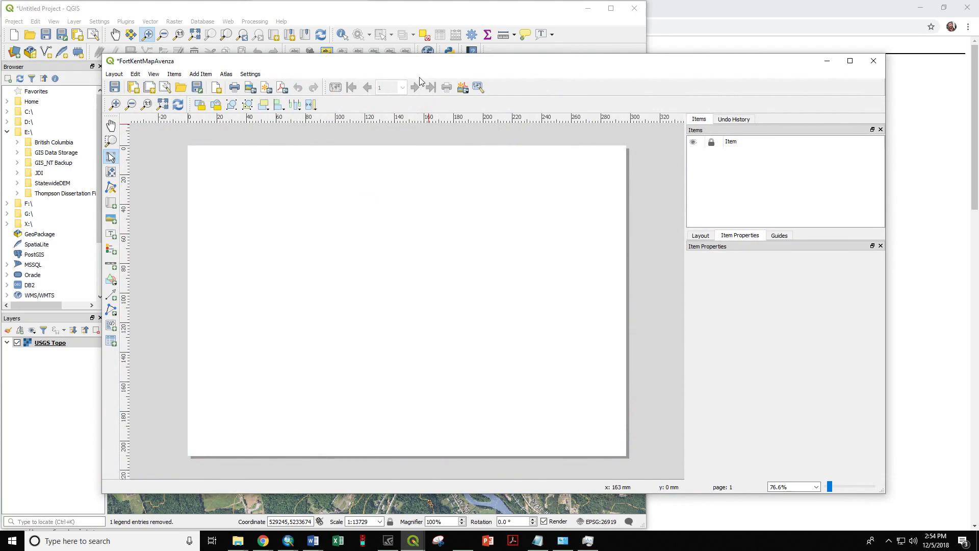
- Reposition and resize the print layout window
drag(419, 68, 435, 59)
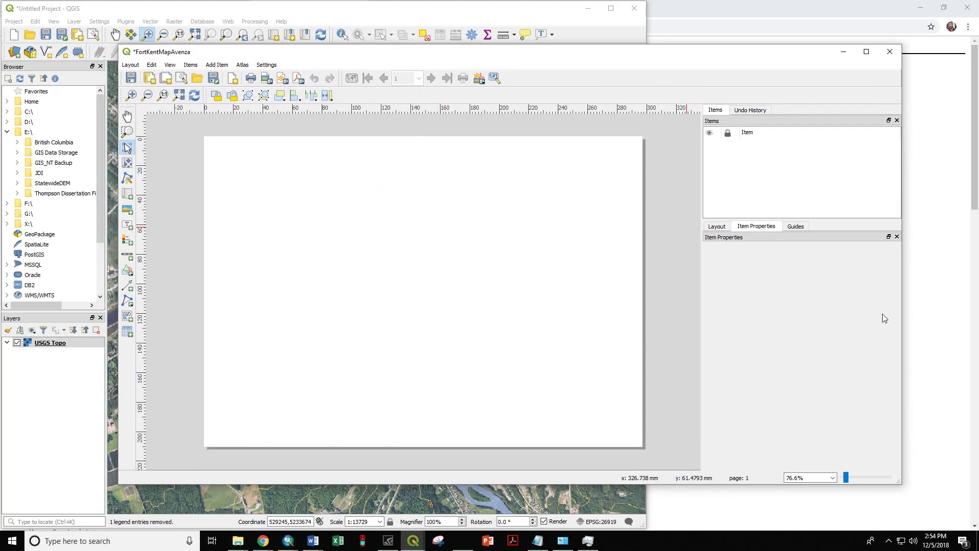
drag(898, 313, 813, 332)
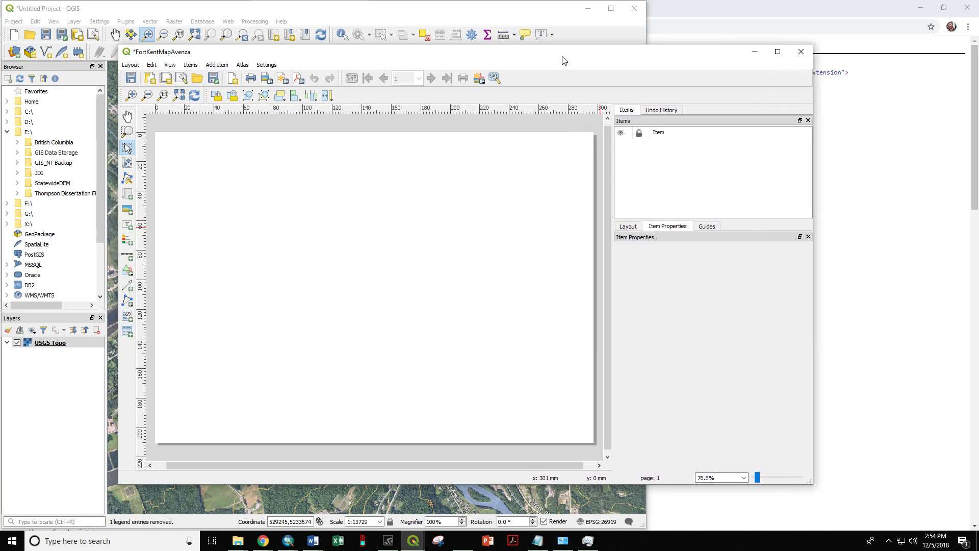
drag(563, 58, 716, 87)
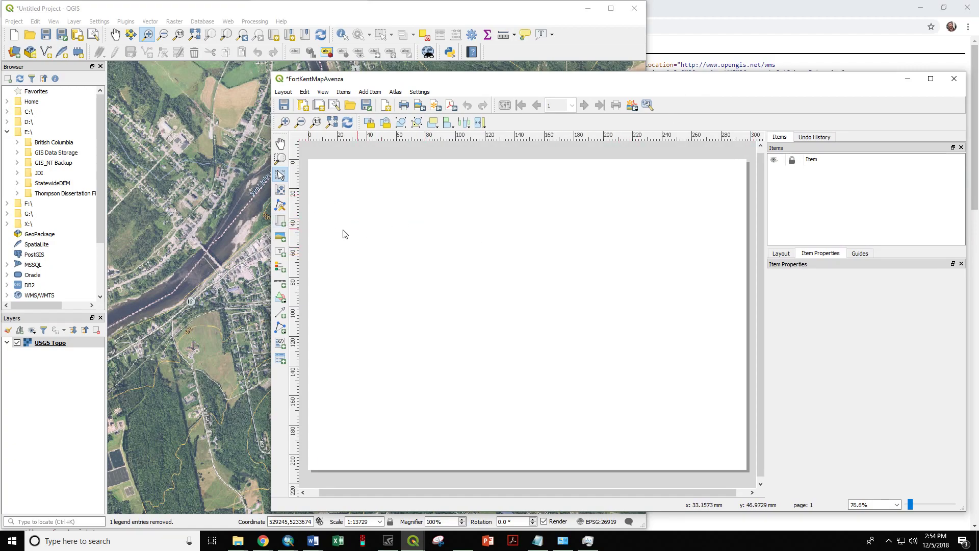
- Draw a Map 1 frame across the page and extend it slightly toward the top-left
click(281, 224)
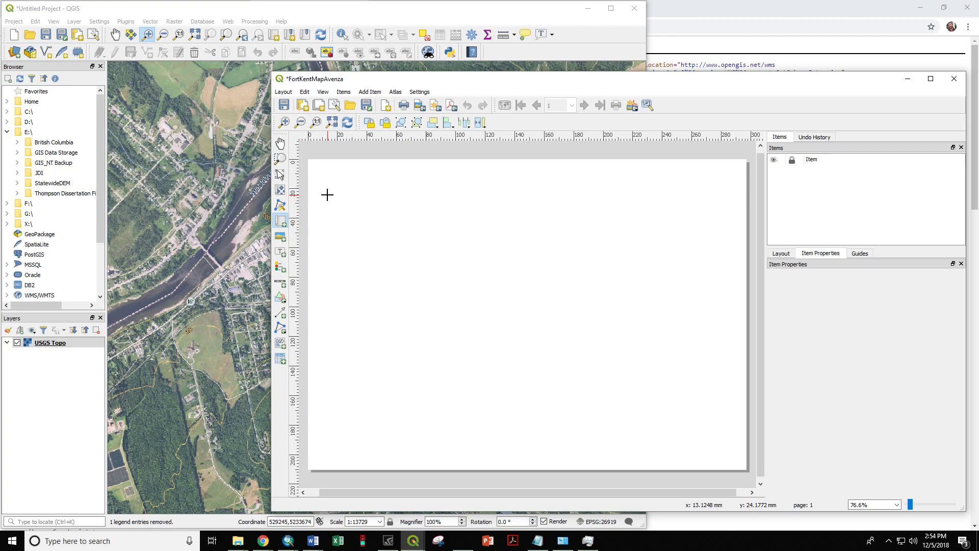
drag(321, 176, 736, 462)
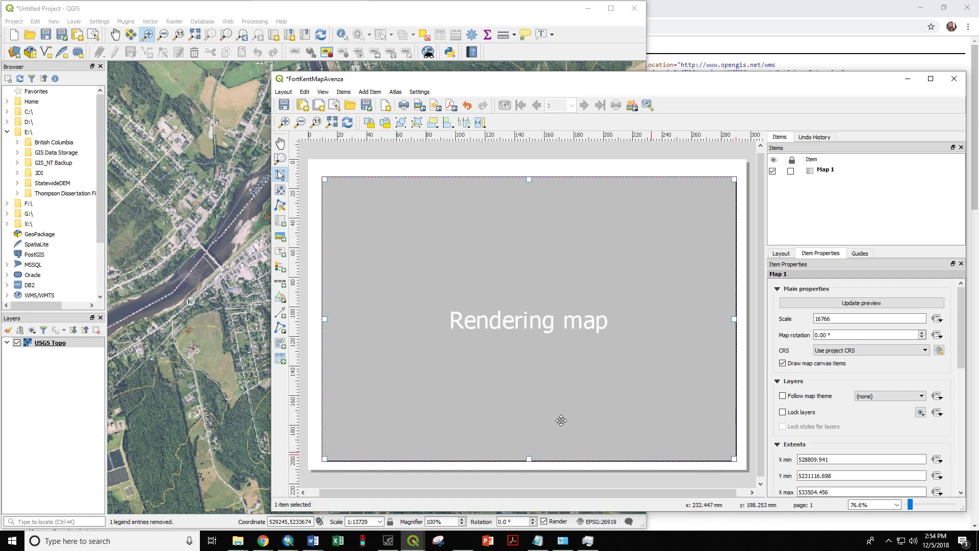
drag(324, 178, 320, 174)
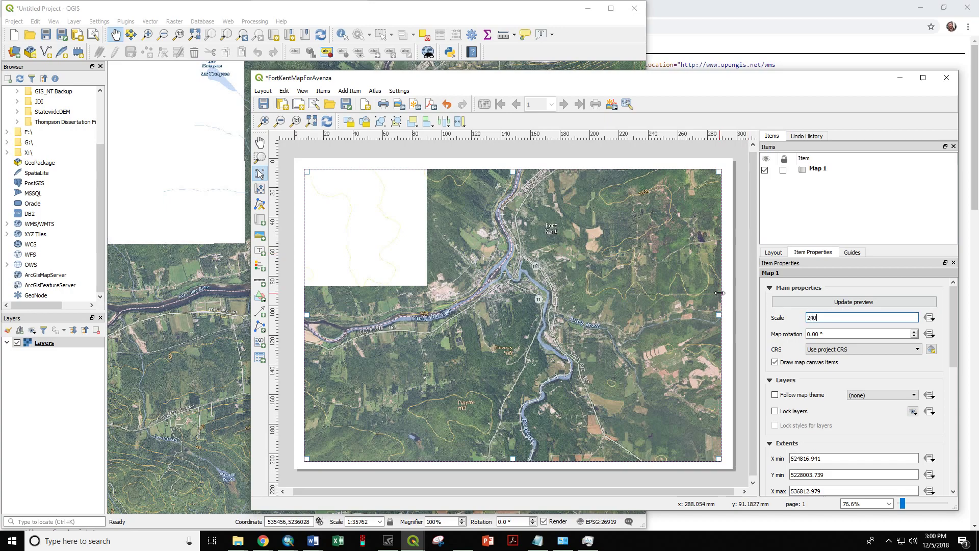
- Commit the 1:24000 layout scale, zoom the main map, and match the layout map to its extent
click(856, 303)
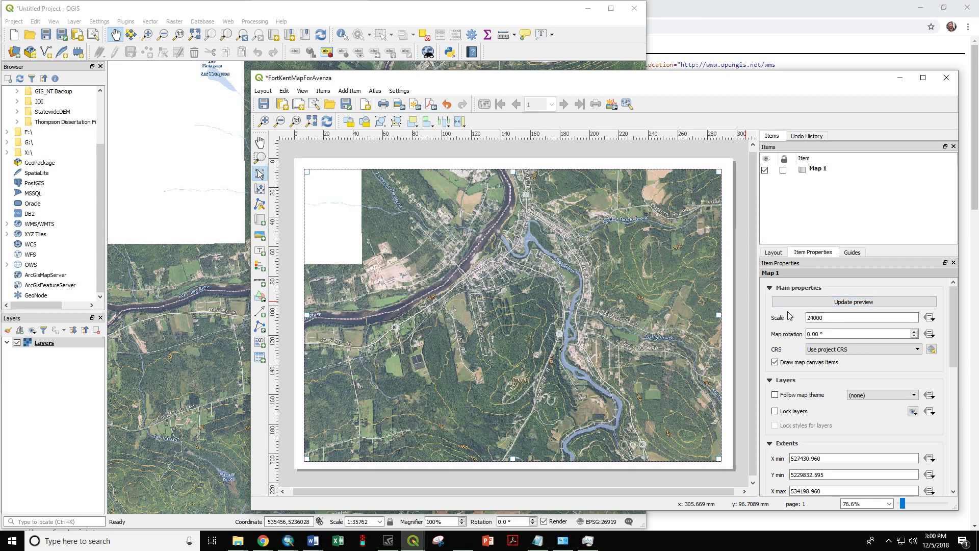
click(338, 15)
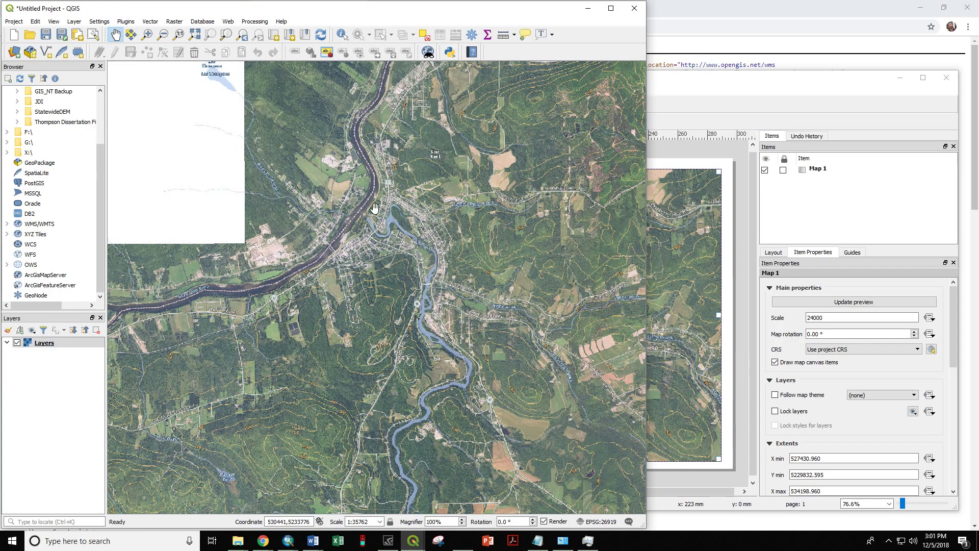
scroll(392, 214, up, 2)
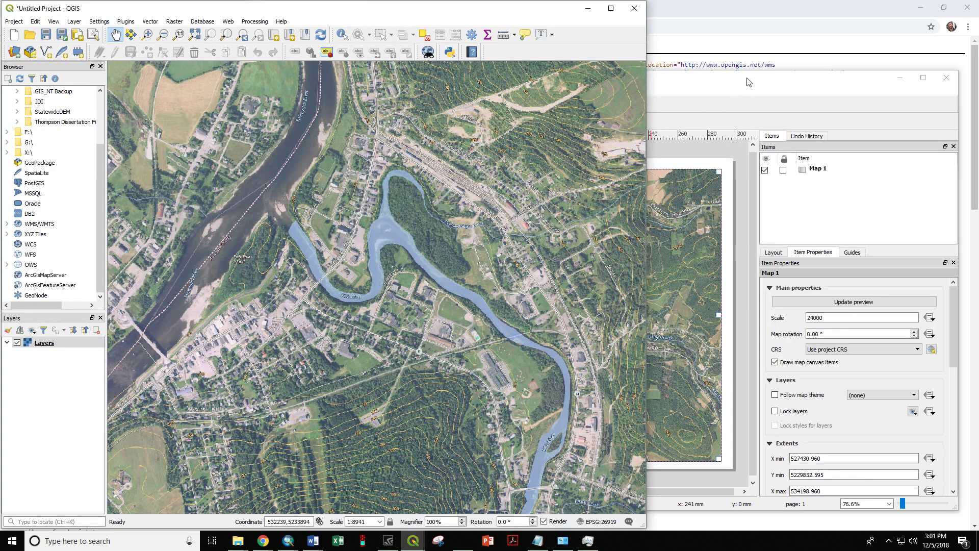
click(748, 83)
drag(953, 321, 948, 363)
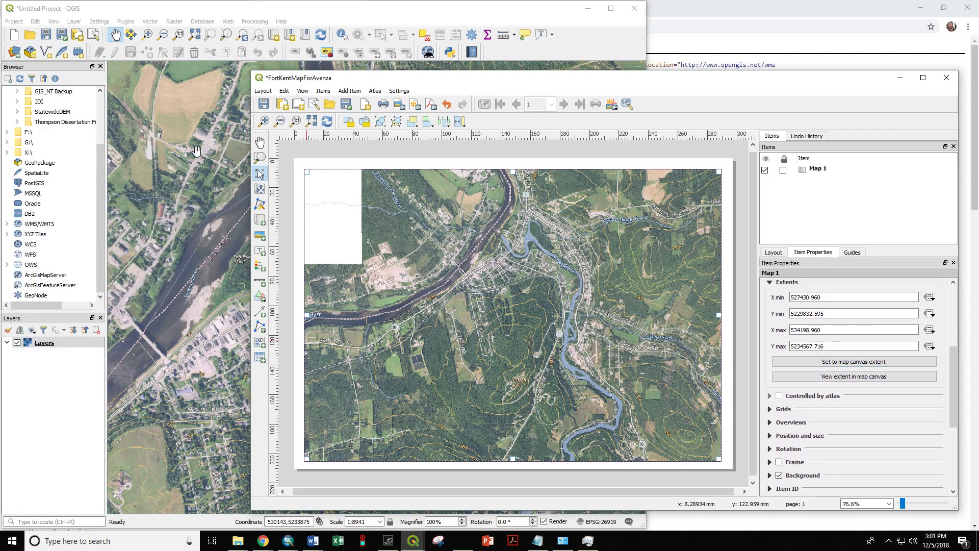
click(847, 362)
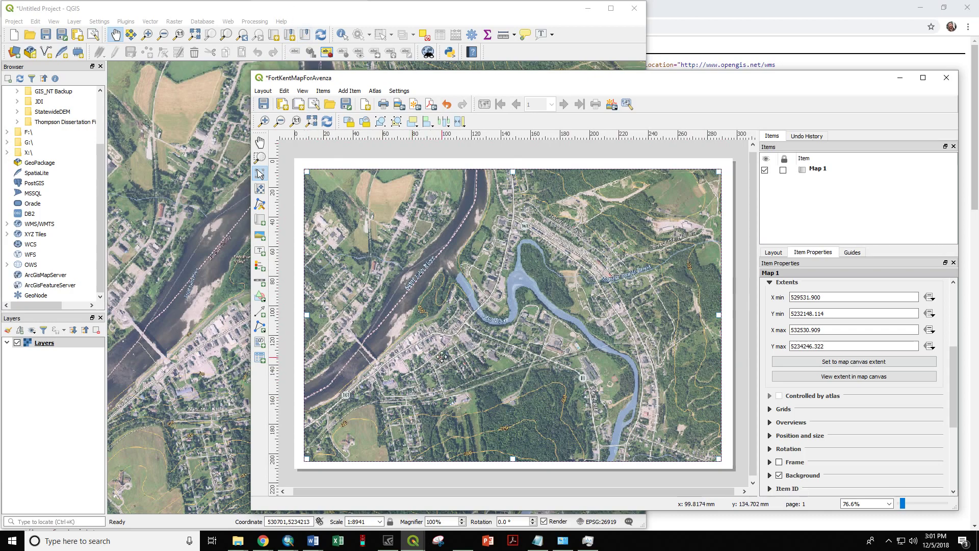
- Reframe the main map on the river bend and southern hills, then update the layout map to it
click(260, 16)
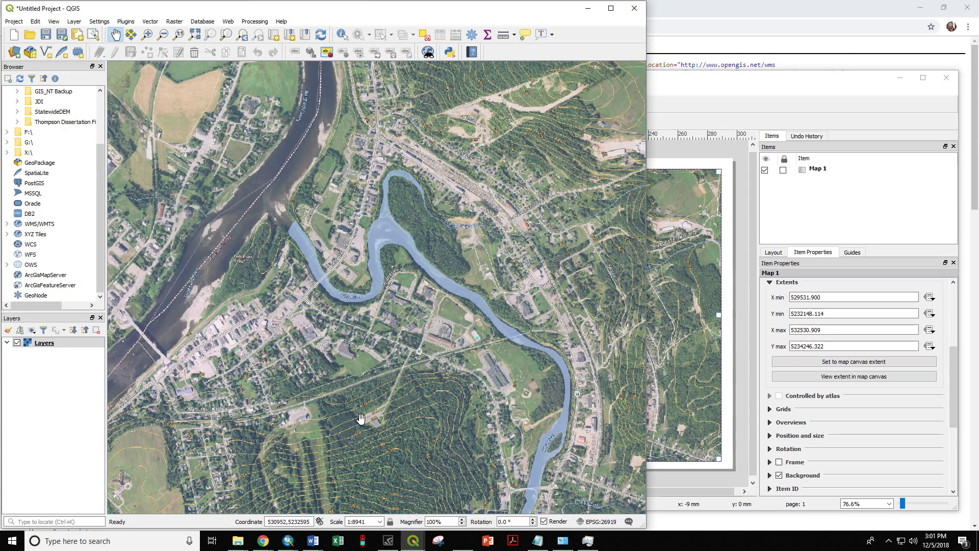
drag(361, 421, 379, 304)
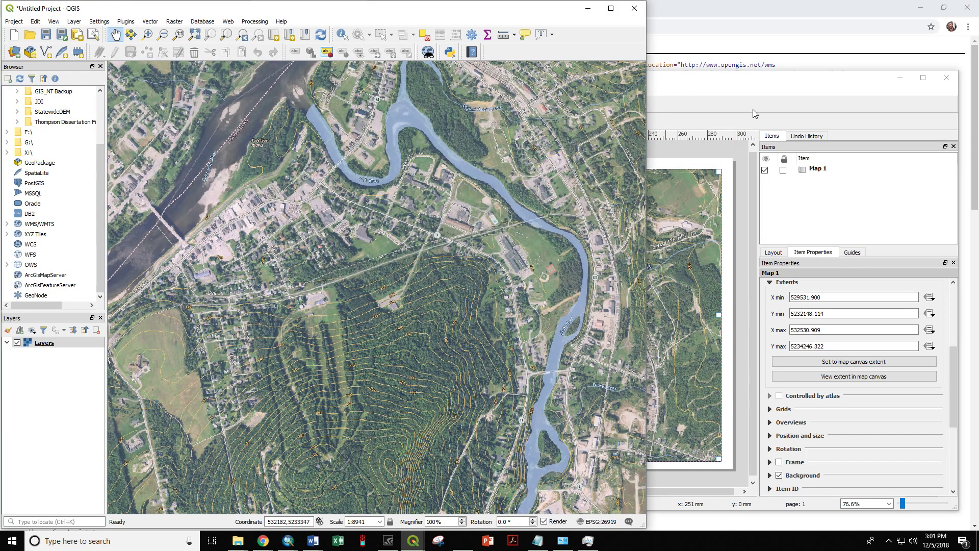
drag(637, 122, 643, 133)
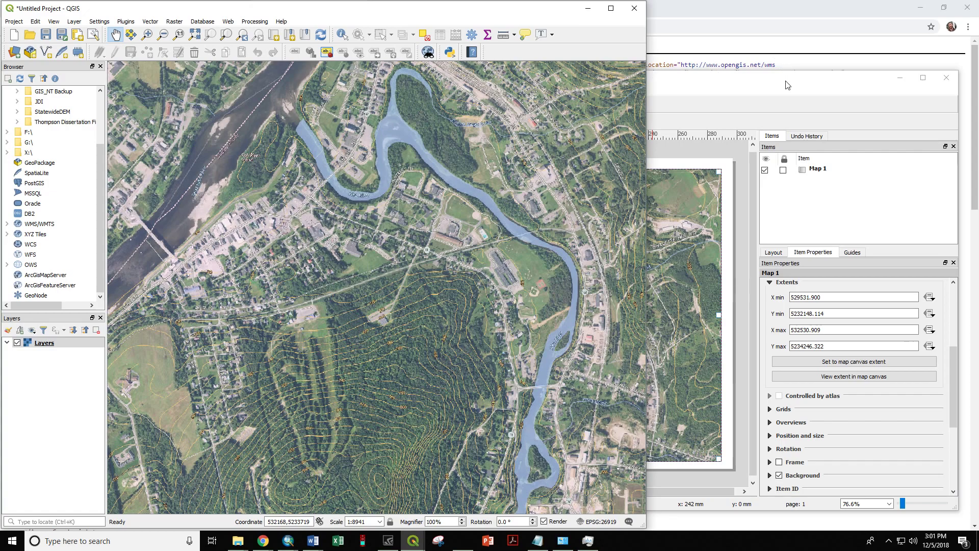
click(782, 82)
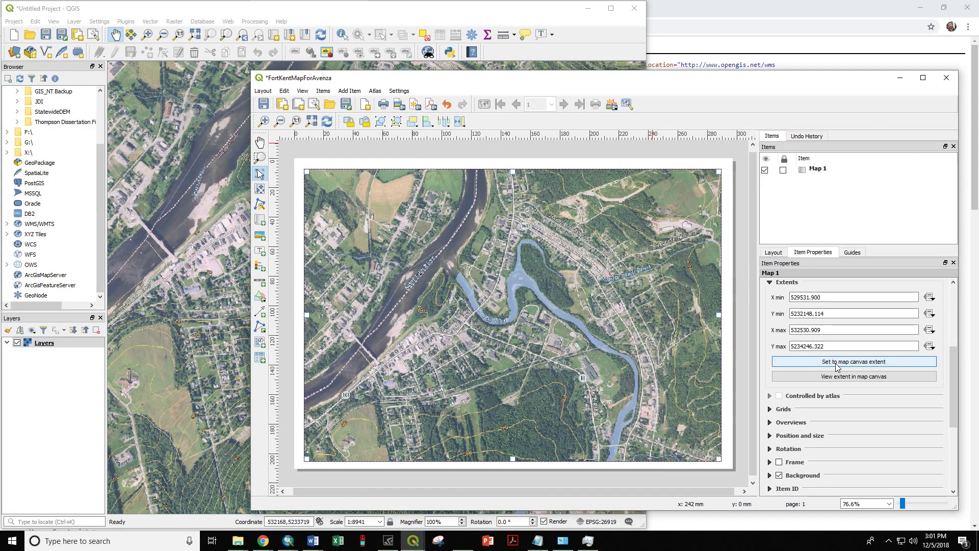
click(863, 363)
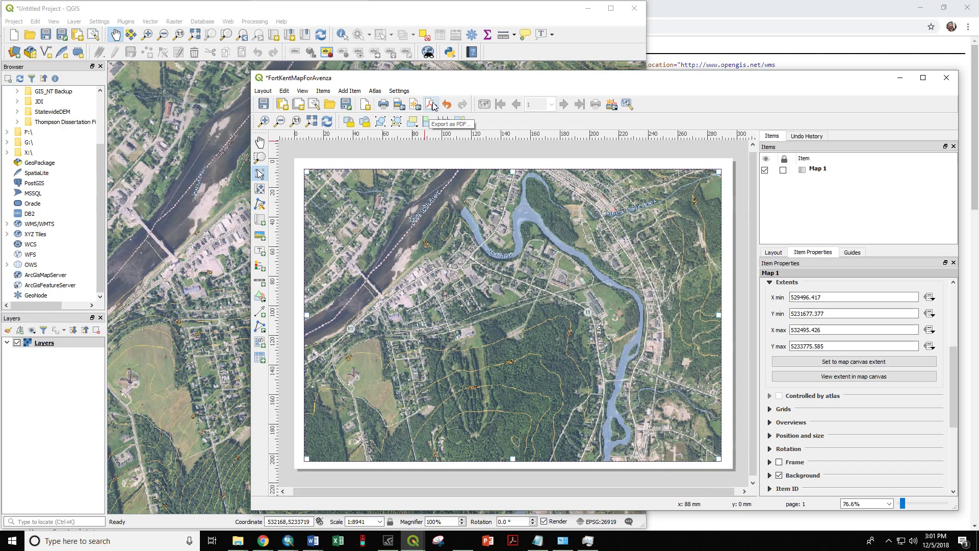
- Export the layout to the Desktop as FortKentMapForAvenza.pdf, dismissing the WMS size-limit warning
click(264, 92)
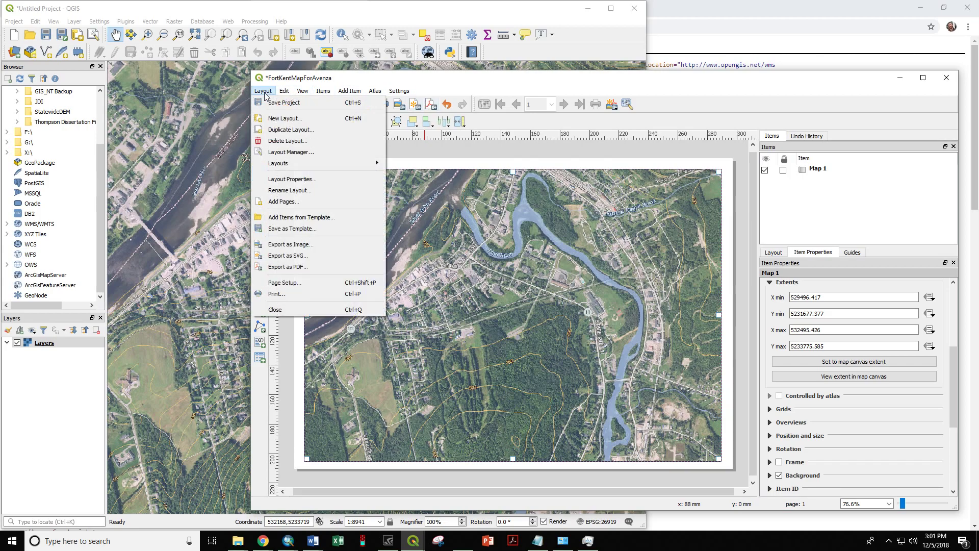
click(286, 268)
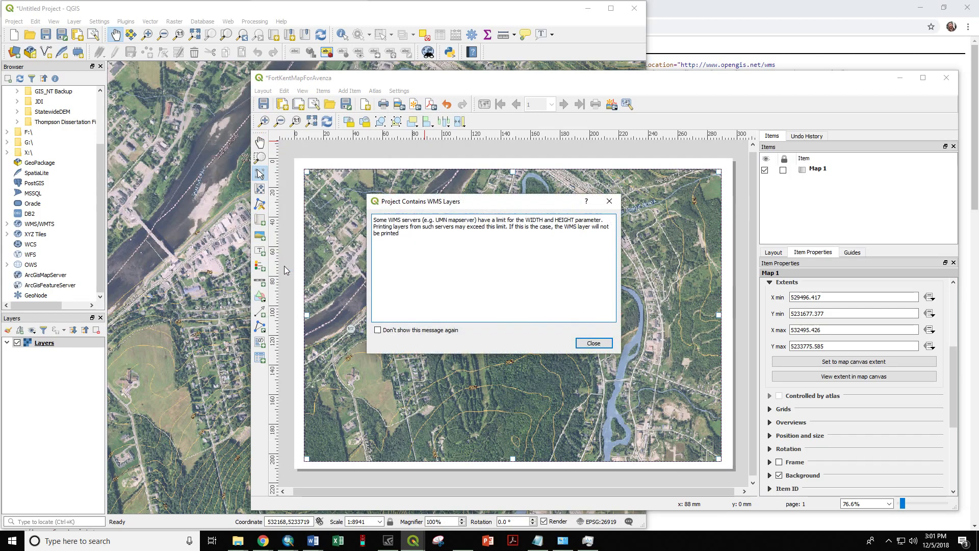
click(596, 345)
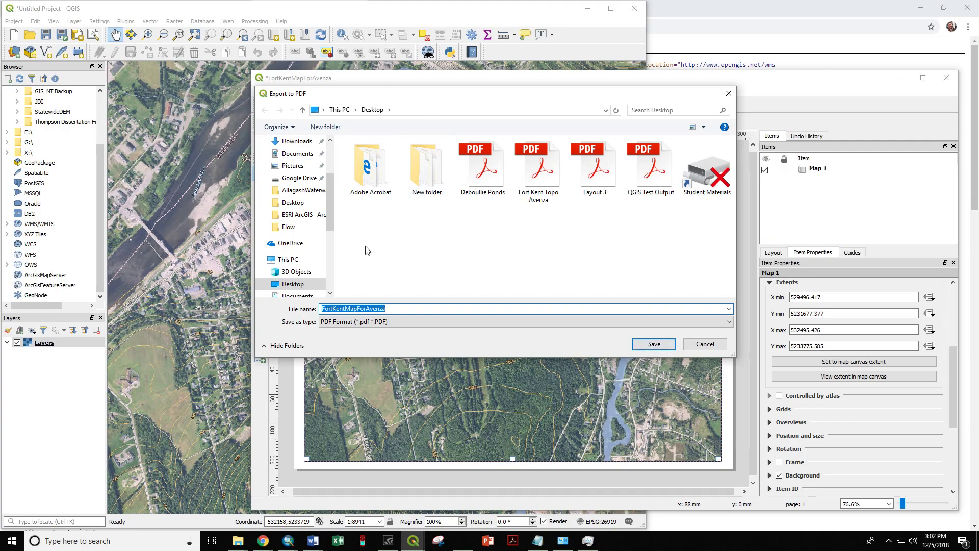
click(644, 344)
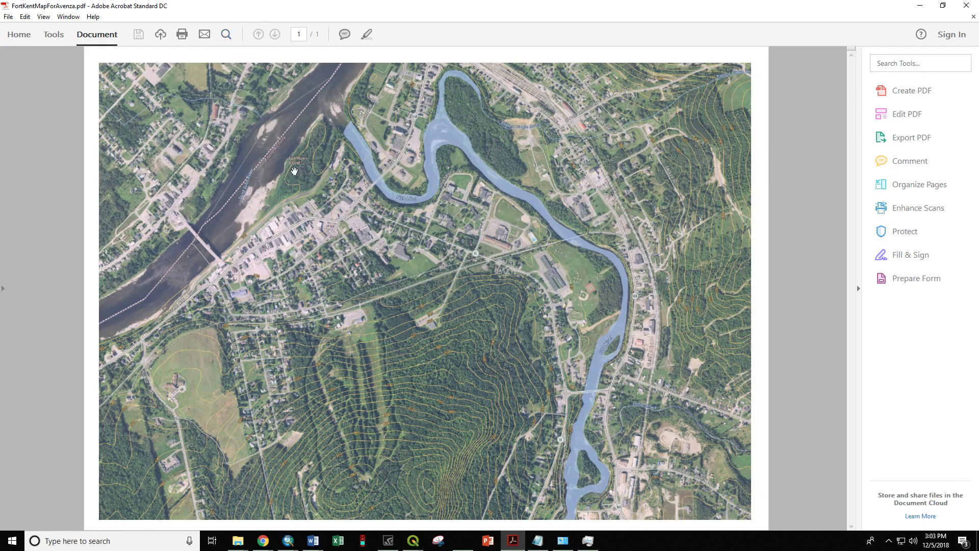
- Zoom into the exported PDF and pan across the town, river and contoured hill south of town
scroll(445, 246, up, 3)
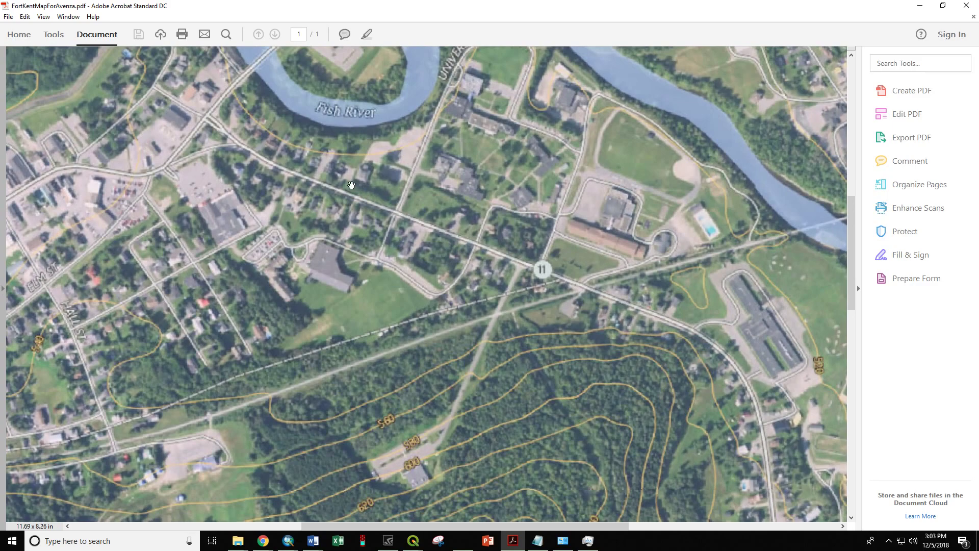
scroll(375, 138, up, 5)
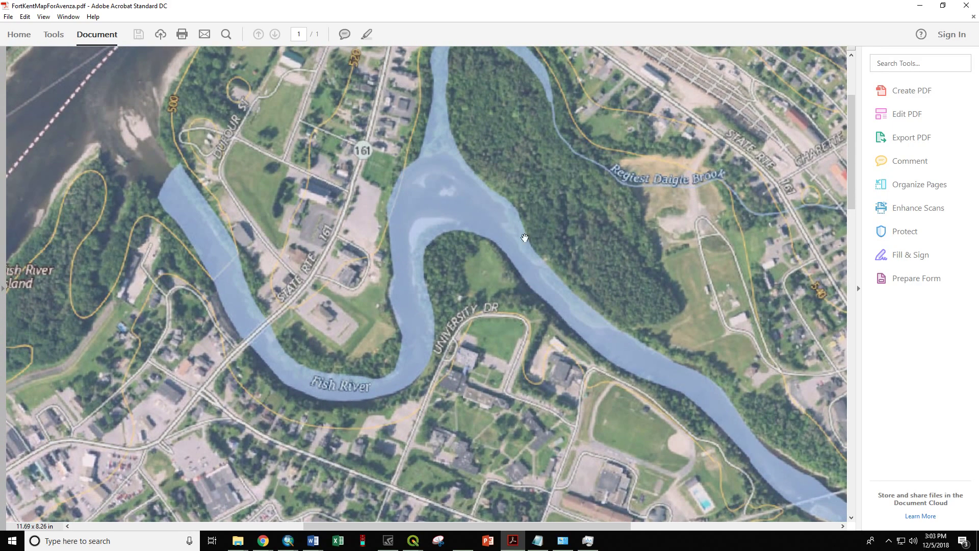
scroll(252, 394, down, 3)
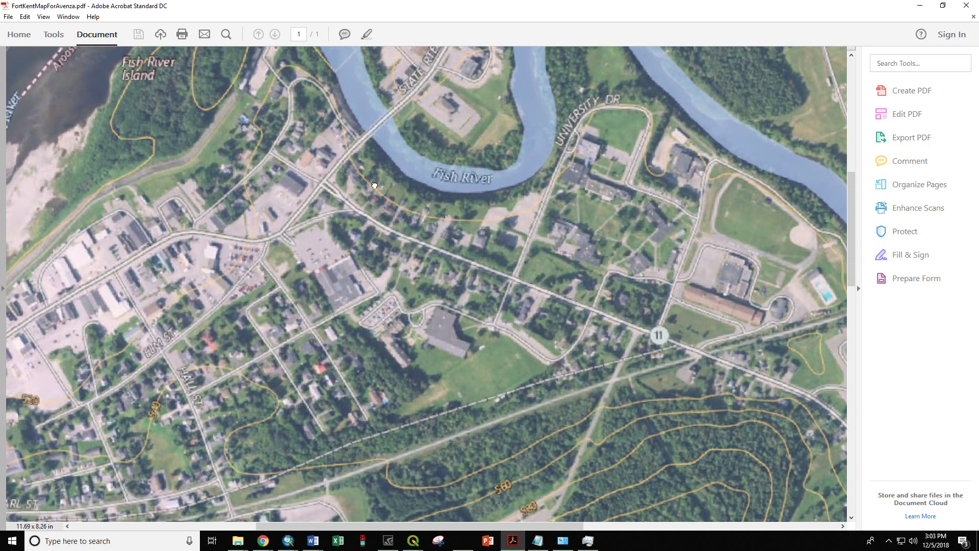
scroll(492, 316, down, 4)
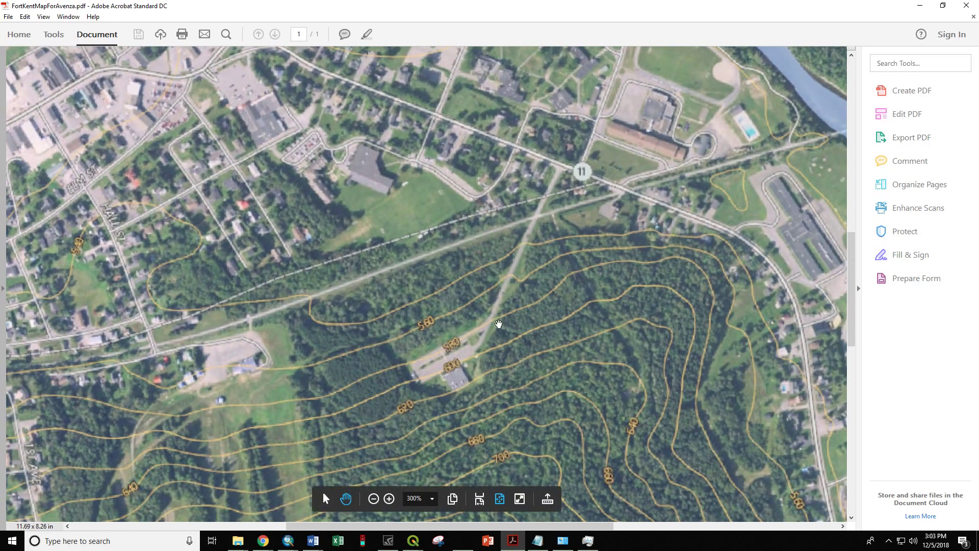
ctrl+scroll(492, 316, down, 2)
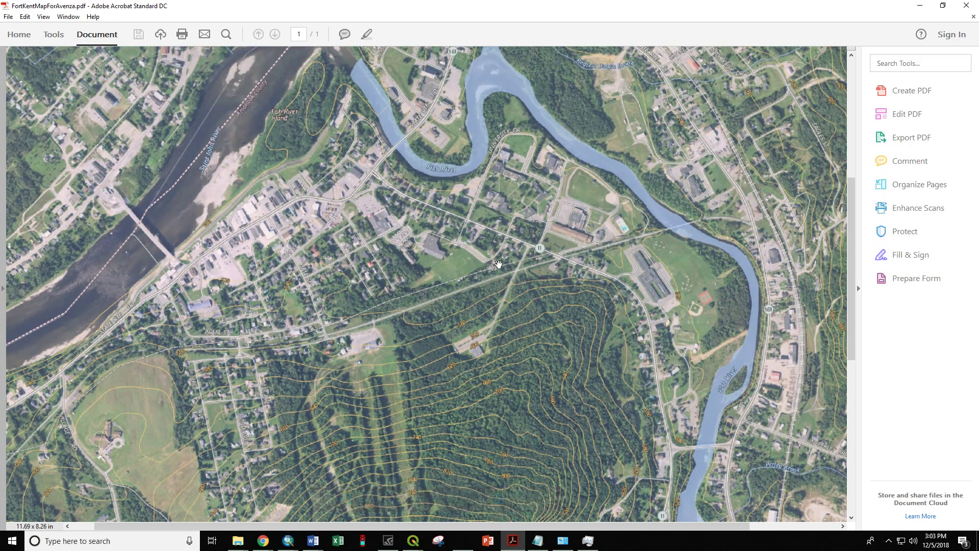
drag(542, 409, 524, 379)
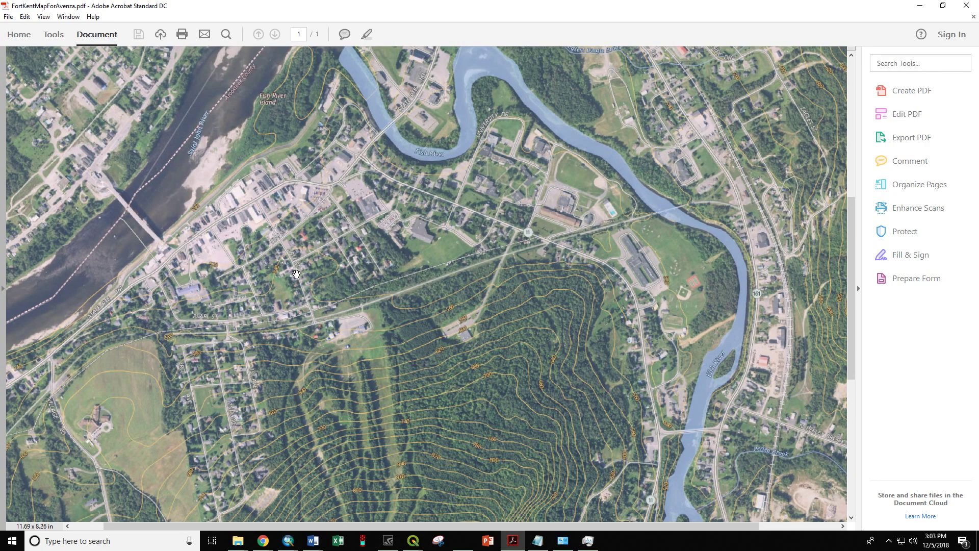
drag(581, 139, 533, 367)
drag(556, 432, 528, 330)
drag(281, 409, 445, 292)
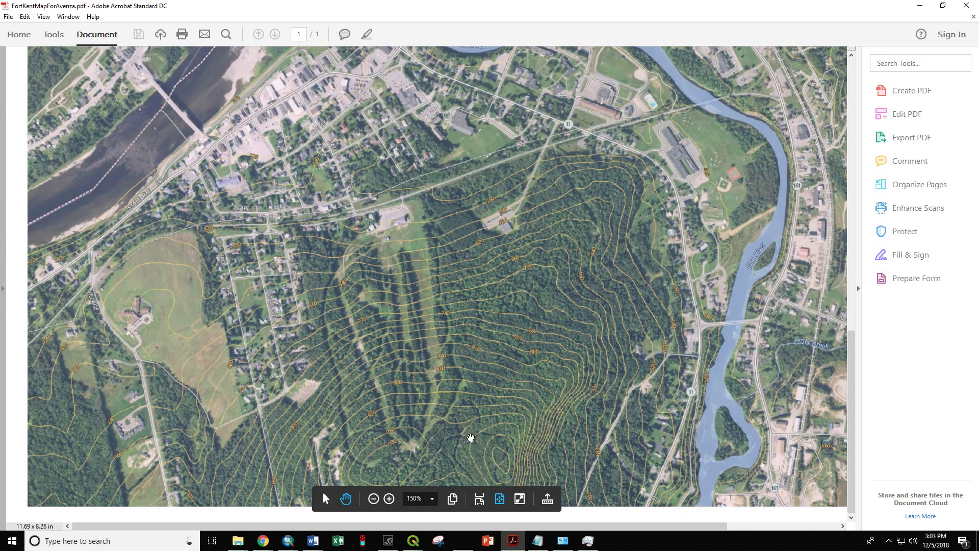